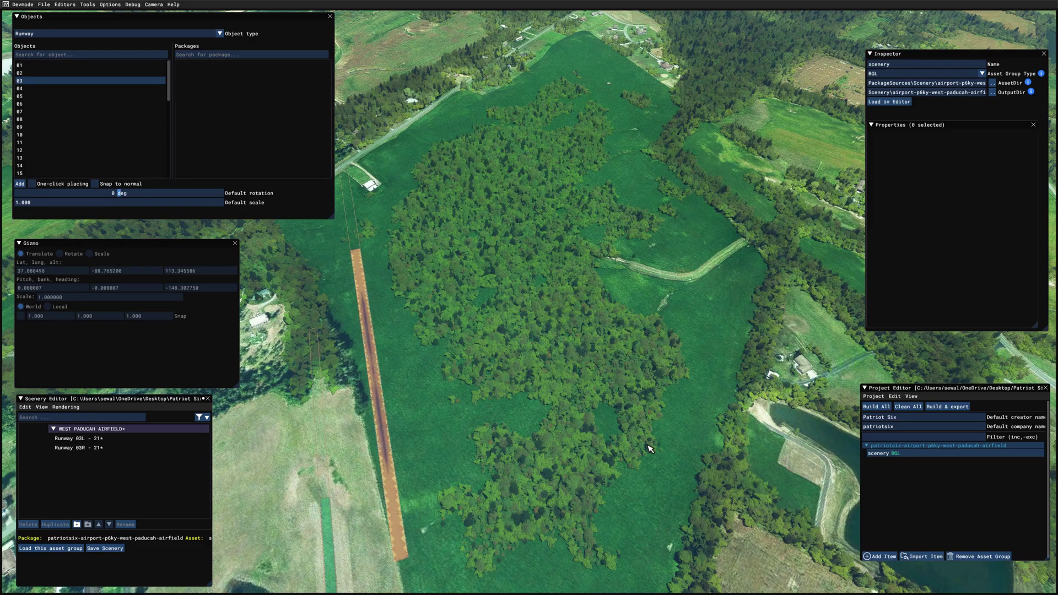
# Add a new runway 05 and move it onto the open grass east of the woods, beside the dirt track
pyautogui.press('s')
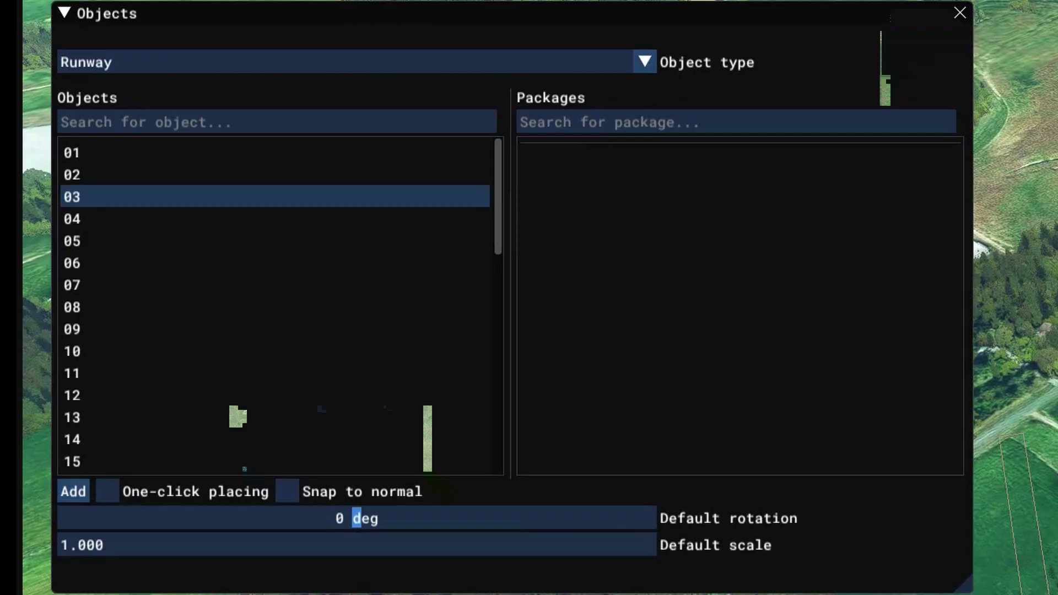
pyautogui.click(118, 249)
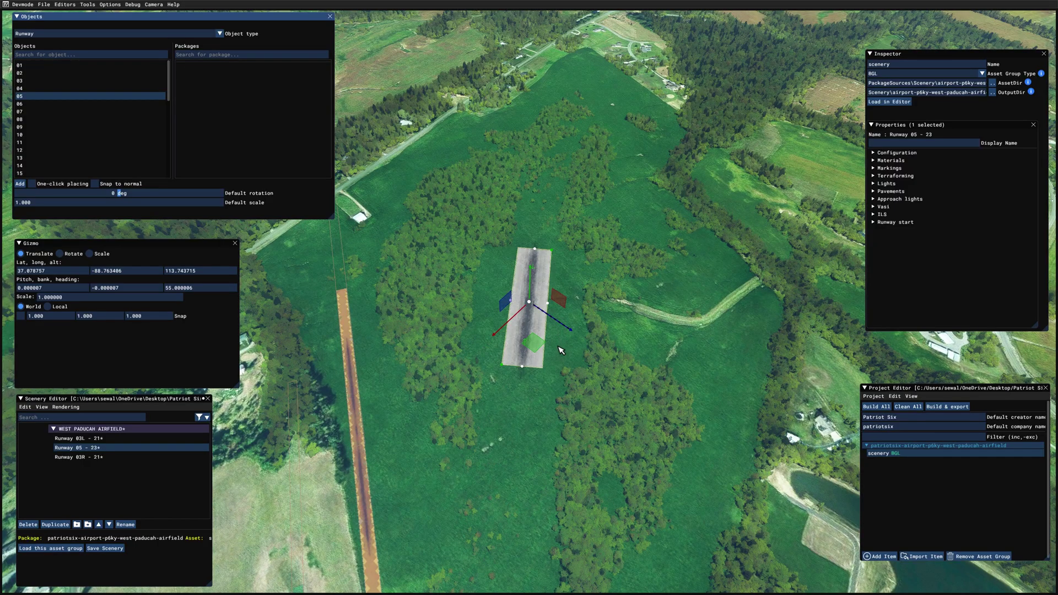
pyautogui.moveTo(546, 348); pyautogui.dragTo(602, 340)
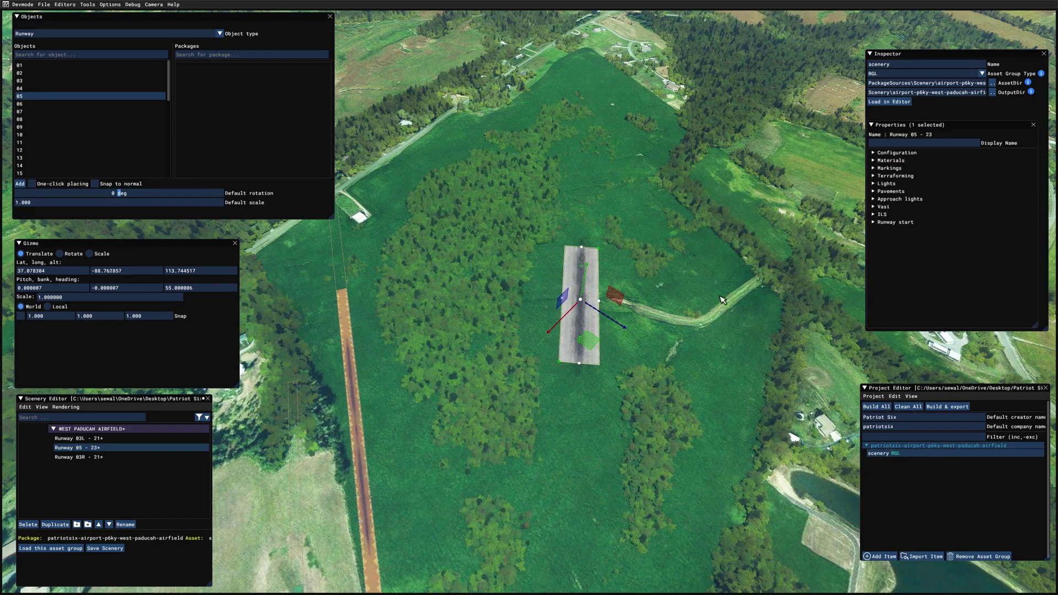
pyautogui.moveTo(600, 343); pyautogui.dragTo(643, 345)
pyautogui.press('d')
pyautogui.scroll(2, 662, 346)
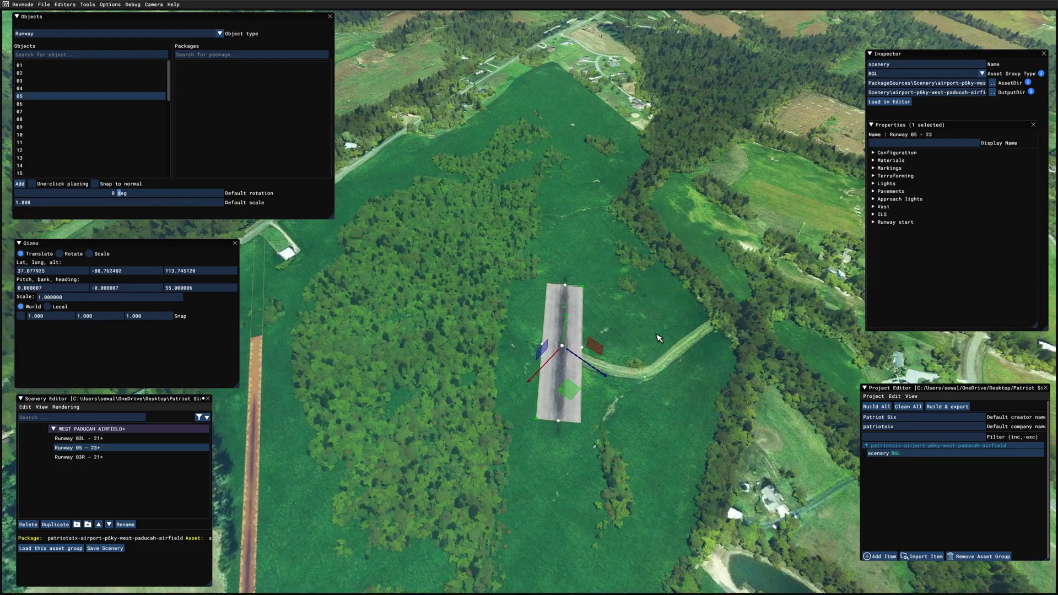
# Stretch both ends of runway 05 - 23 along the green field to a length of about 1,025 m
pyautogui.click(565, 286)
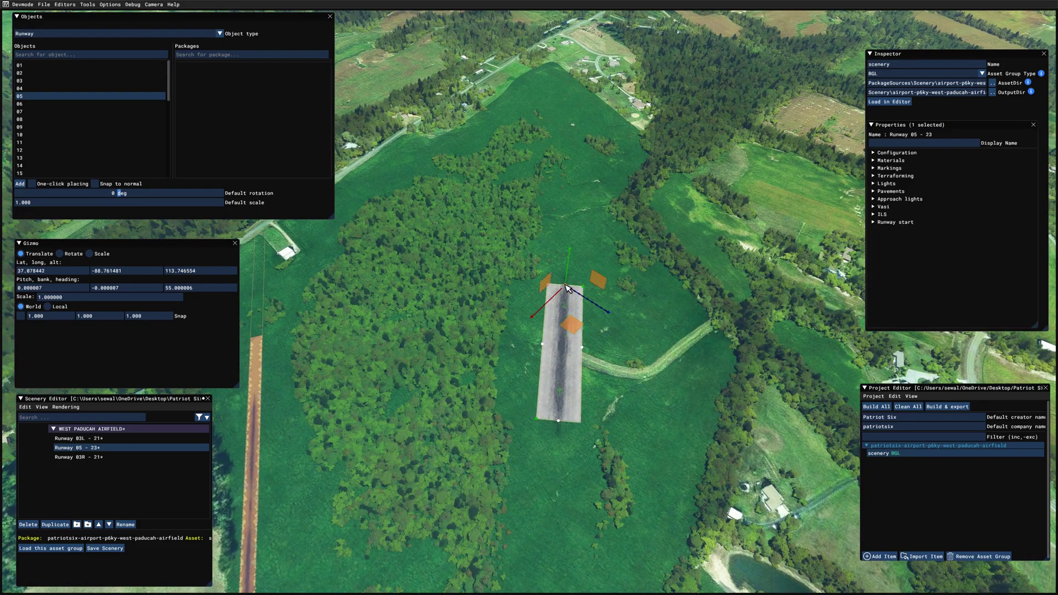
pyautogui.moveTo(574, 322); pyautogui.dragTo(565, 122)
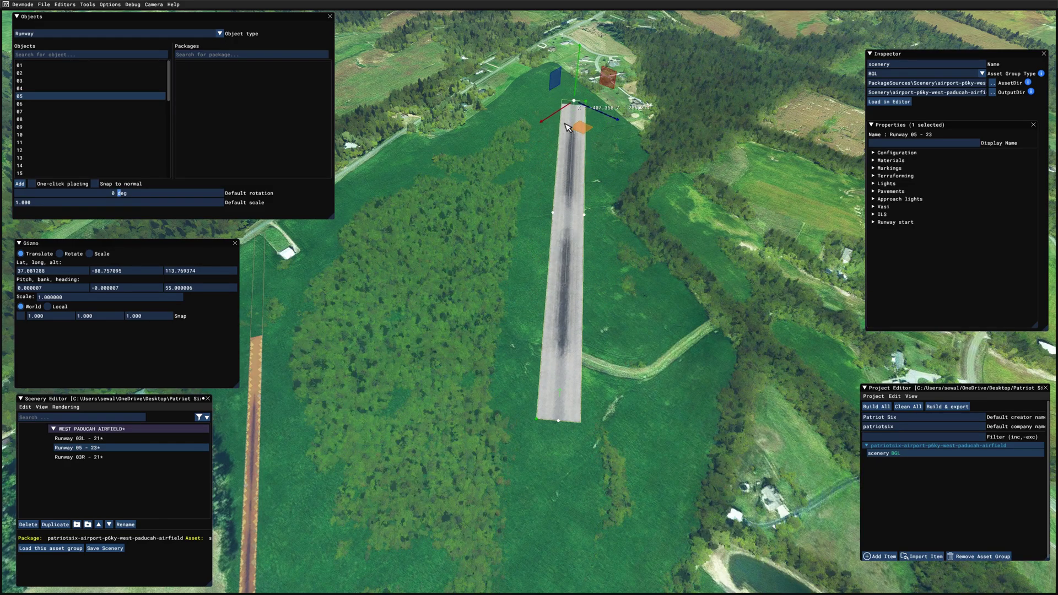
pyautogui.click(559, 421)
pyautogui.moveTo(577, 460); pyautogui.dragTo(574, 403)
pyautogui.press('s')
pyautogui.press('s')
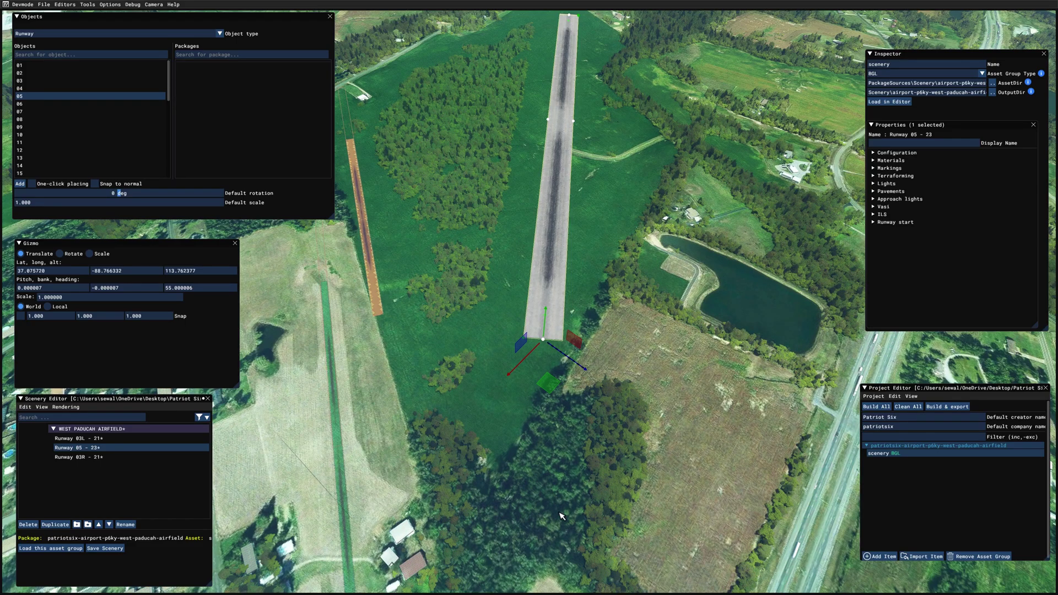
pyautogui.press('w')
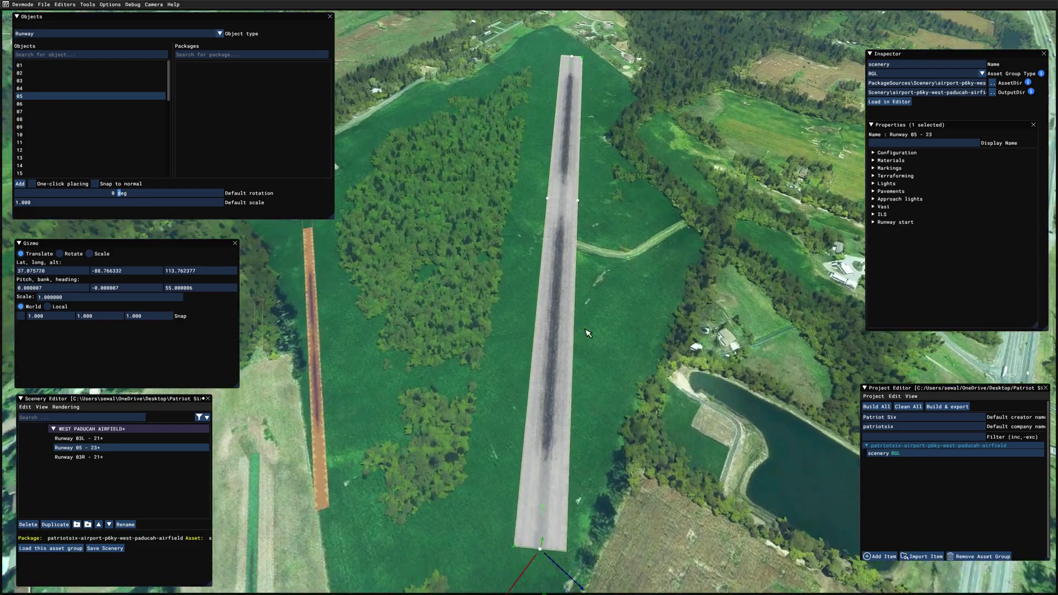
# Extend the near end of runway 05 - 23 into the trees for a total length of about 1,141 m
pyautogui.click(565, 291)
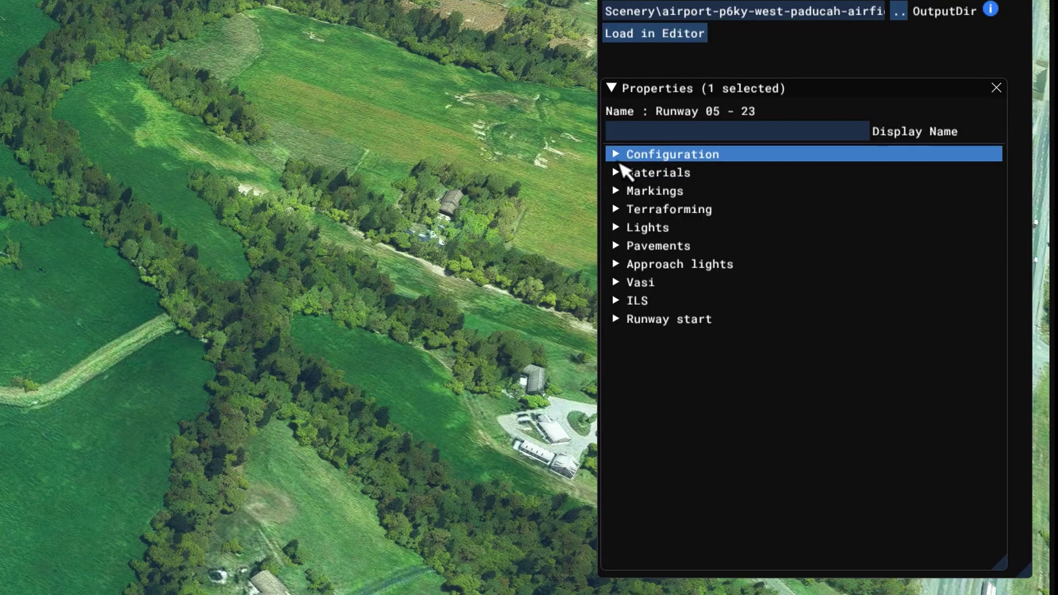
pyautogui.click(875, 153)
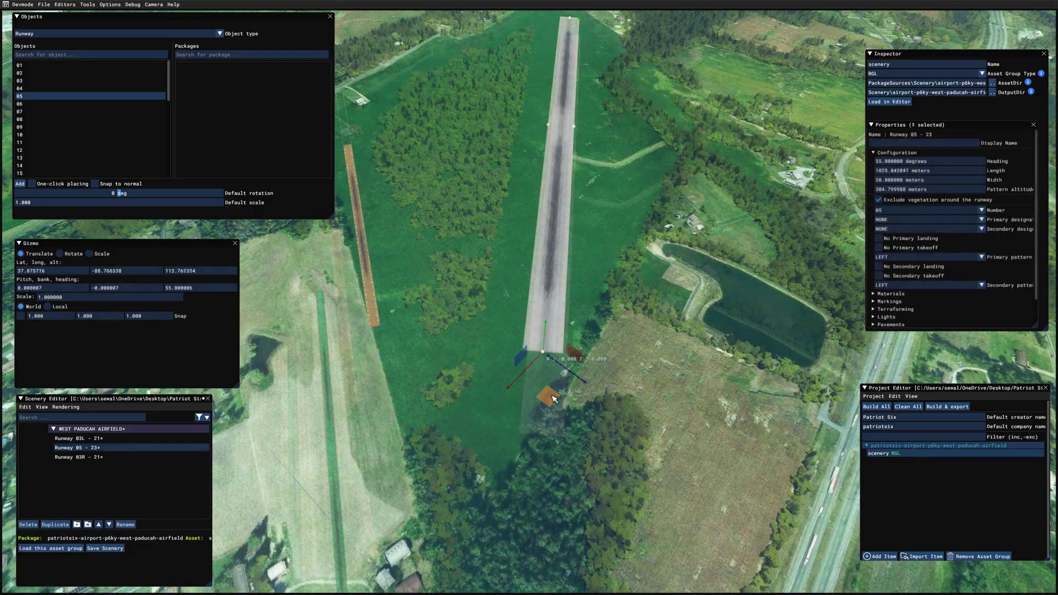
pyautogui.moveTo(558, 406); pyautogui.dragTo(549, 493)
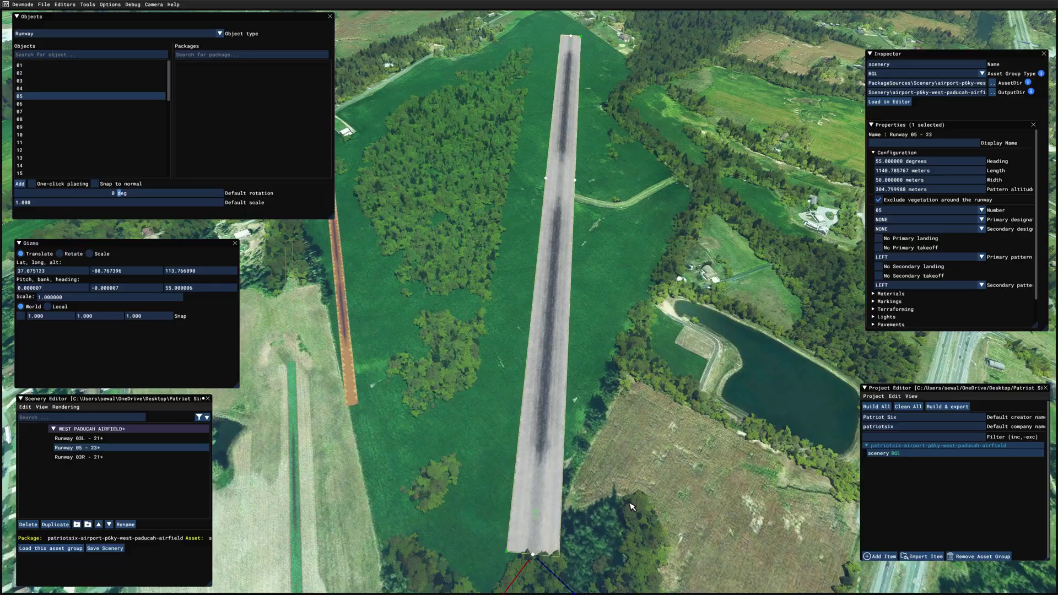
pyautogui.moveTo(632, 506)
pyautogui.mouseDown(button='right')
pyautogui.moveTo(630, 492)
pyautogui.moveTo(614, 499)
pyautogui.mouseUp(button='right')
pyautogui.press('w')
pyautogui.press('w')
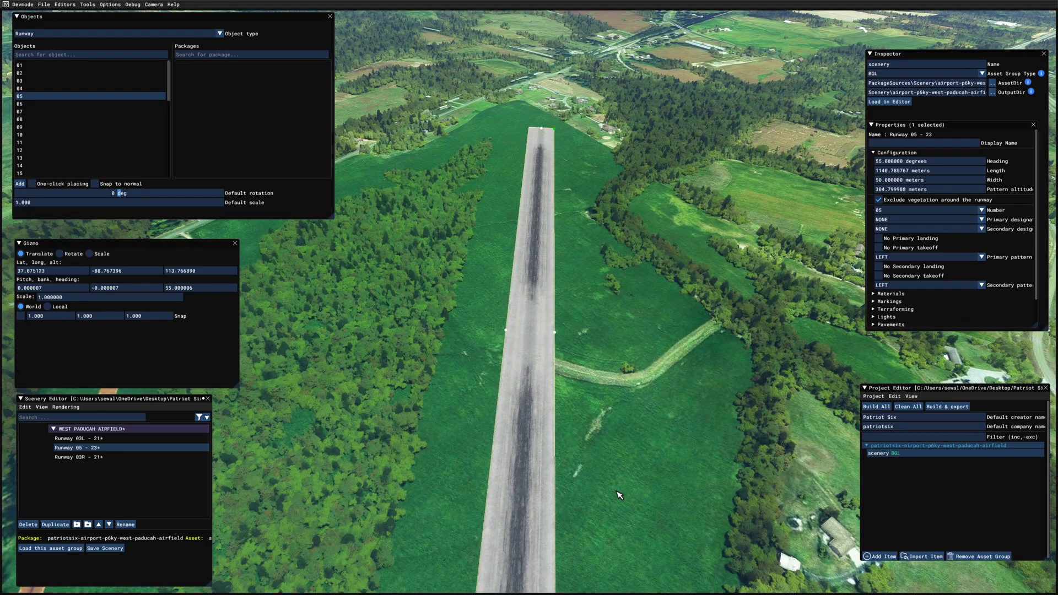
pyautogui.press('w')
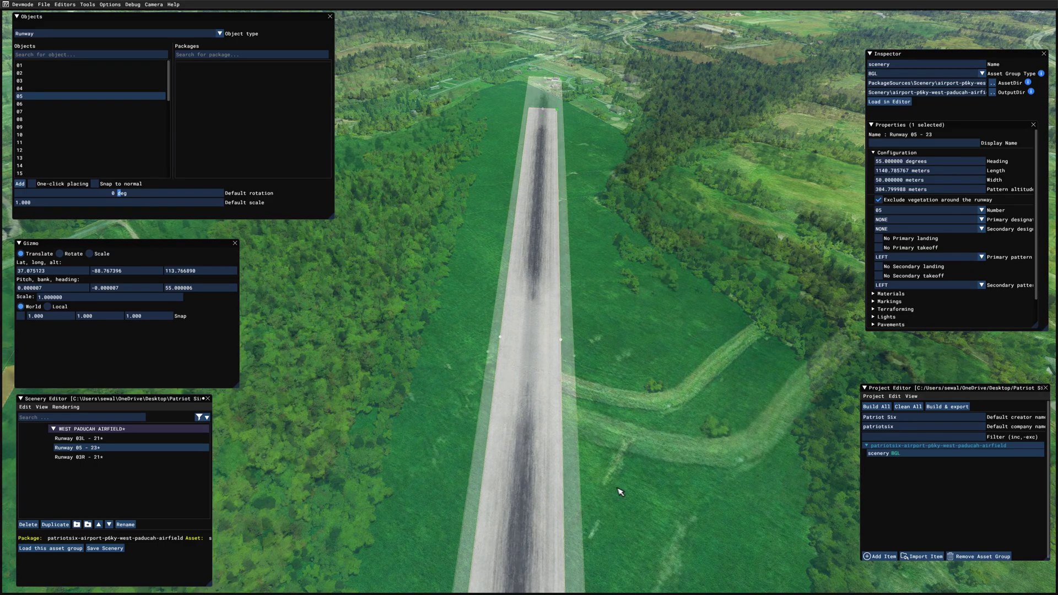
pyautogui.press('s')
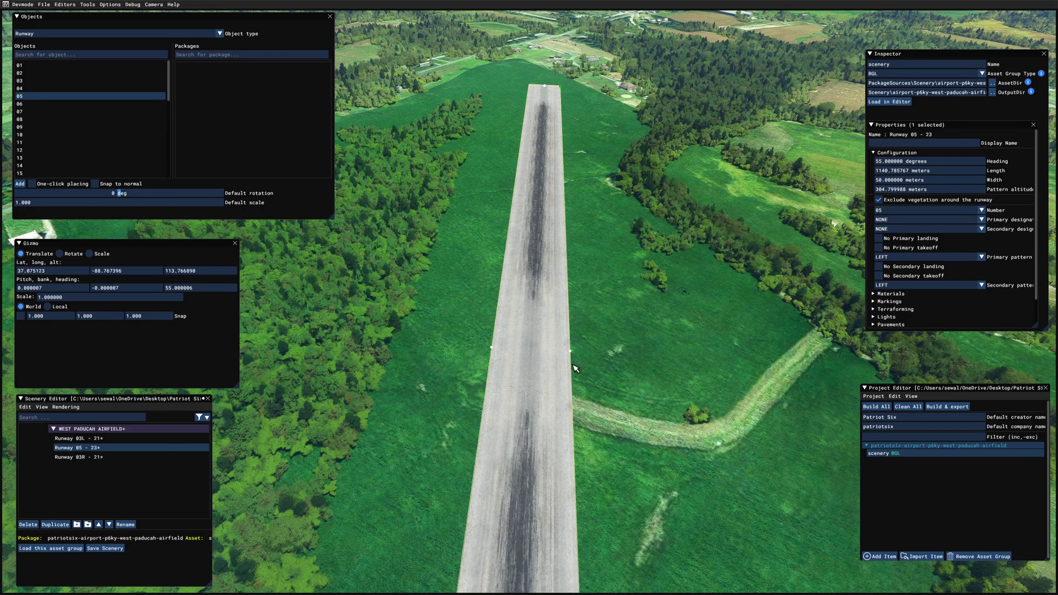
# Set the width of runway 05 - 23 to 30 meters
pyautogui.moveTo(573, 365); pyautogui.dragTo(573, 358)
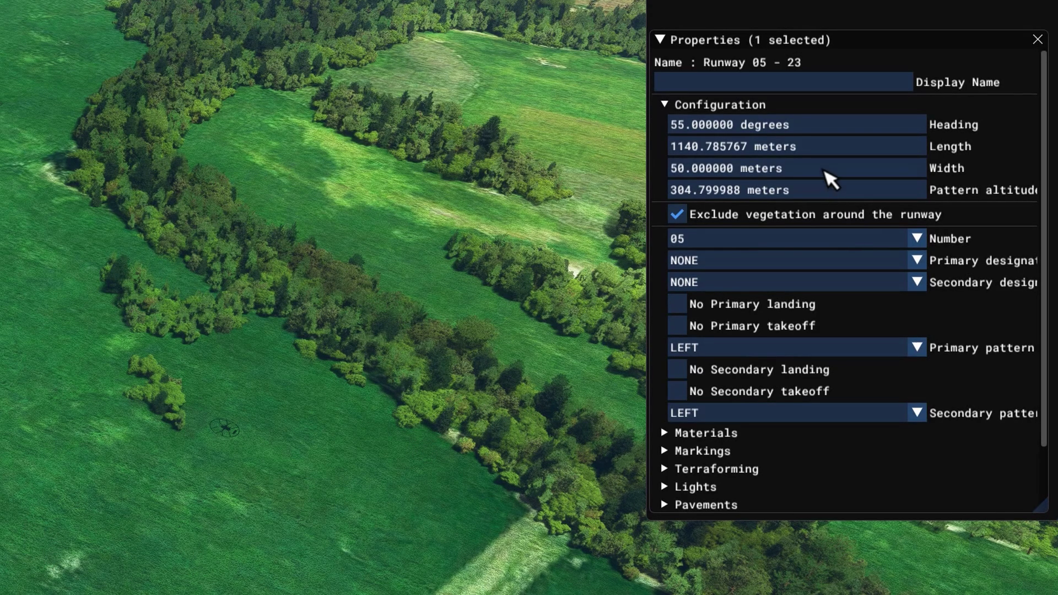
pyautogui.doubleClick(826, 168)
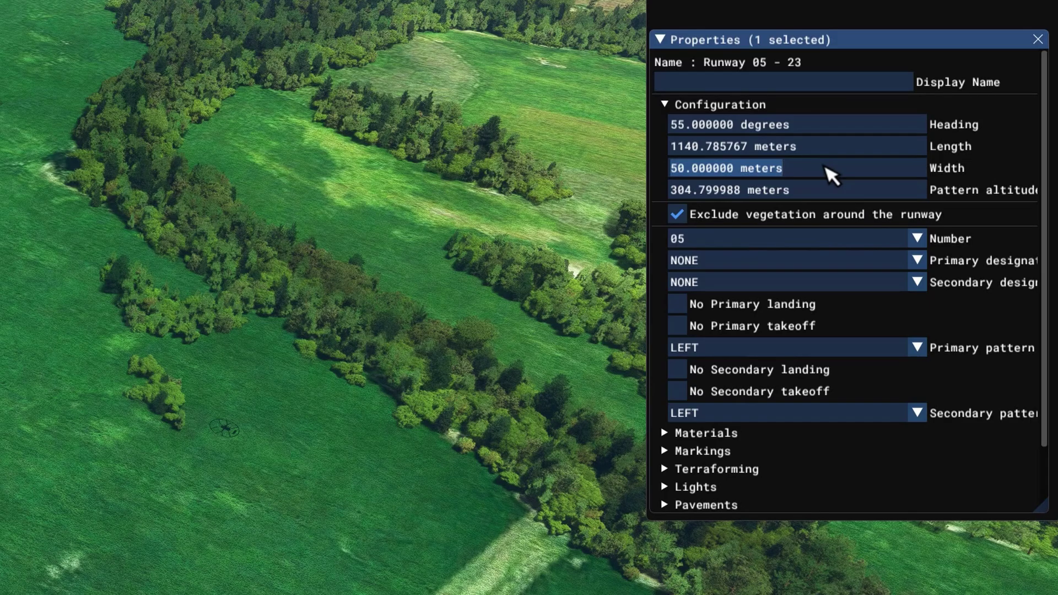
pyautogui.write('30')
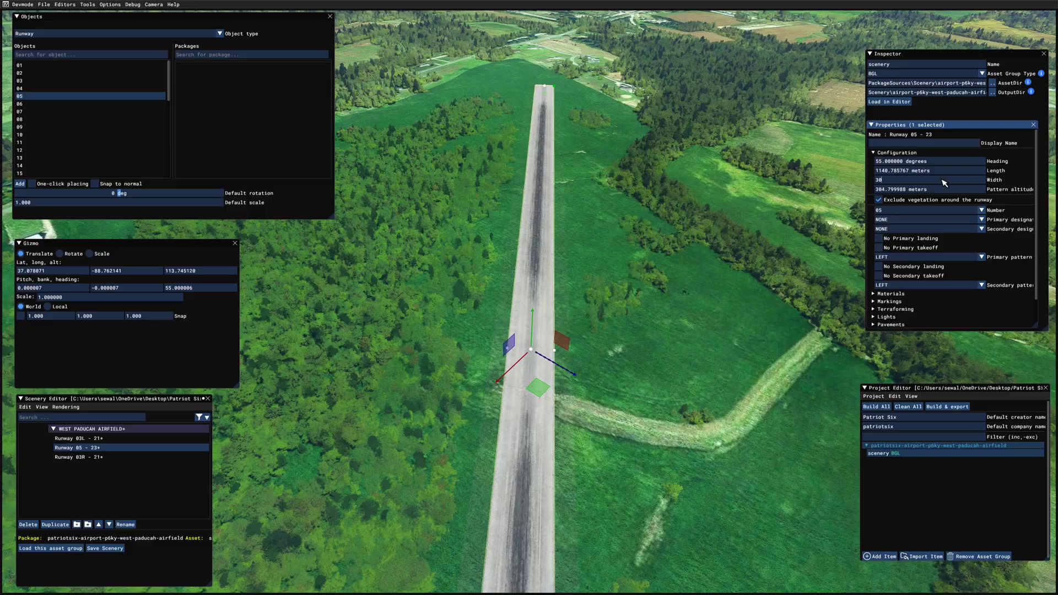
pyautogui.press('Return')
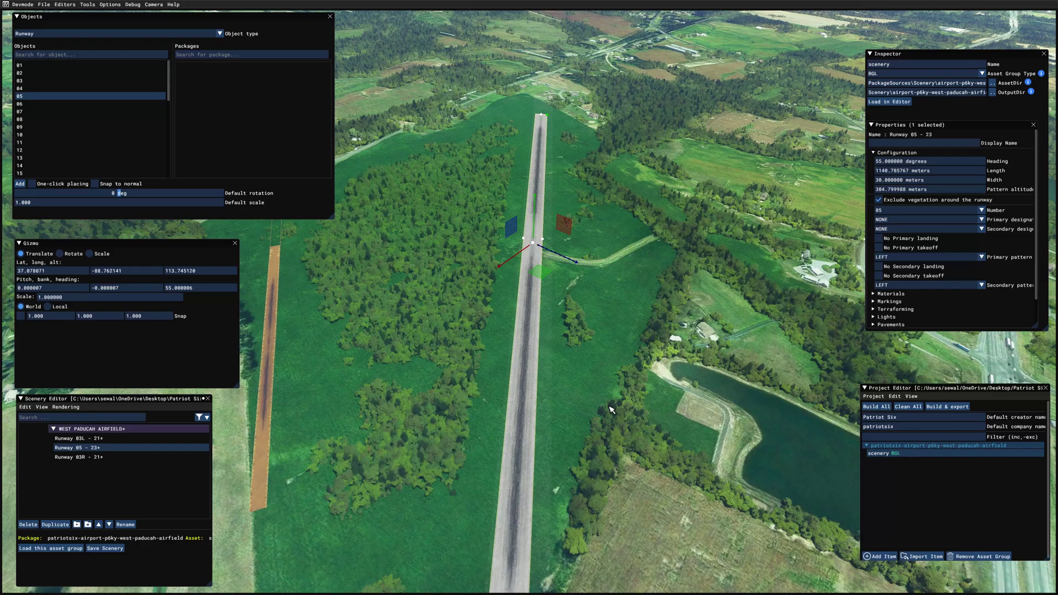
# Deselect runway 05 - 23 and select it again in the scene
pyautogui.click(615, 411)
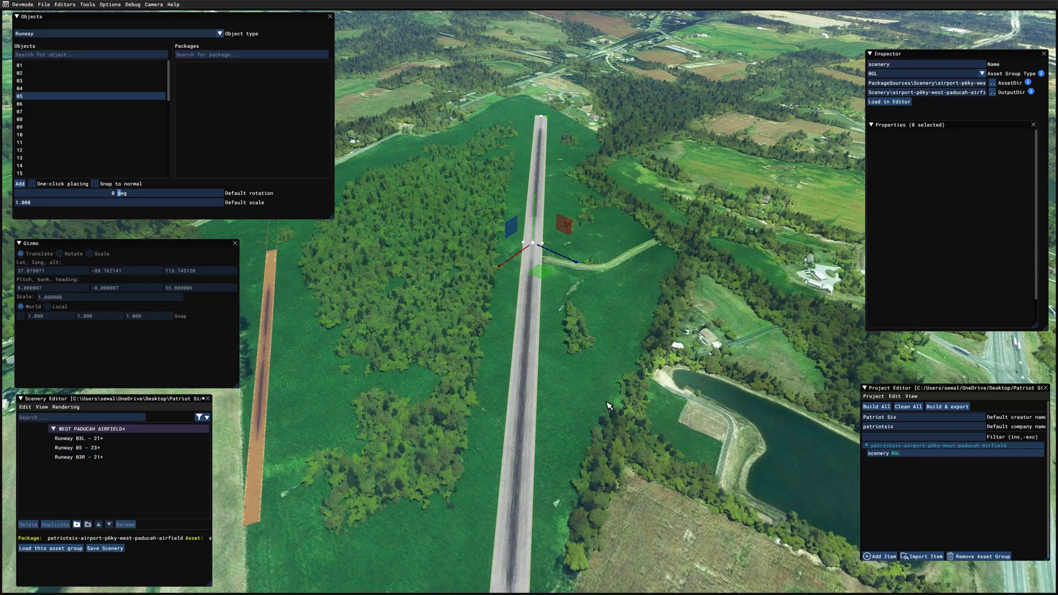
pyautogui.click(530, 402)
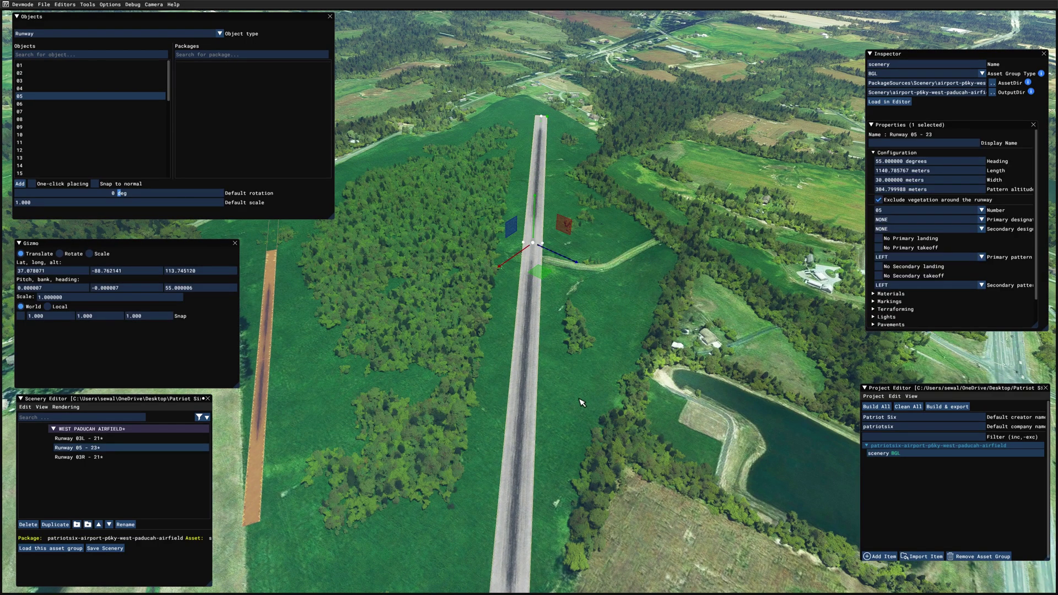
pyautogui.click(581, 403)
pyautogui.click(527, 405)
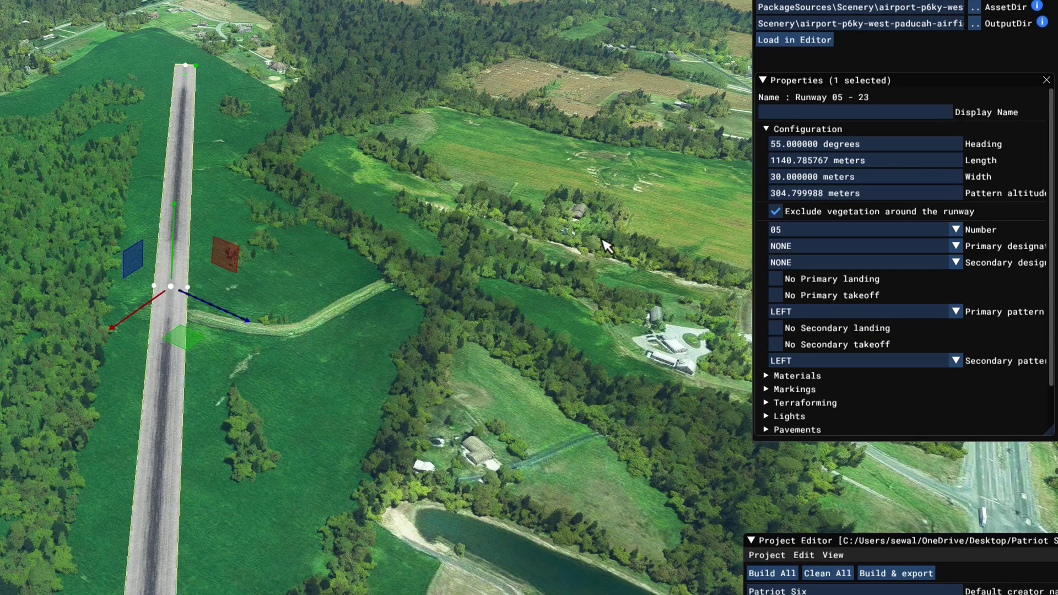
# Enable the runway's edge, threshold, fixed distance, touchdown, center dashed line, number and designator, and precision markings
pyautogui.click(765, 129)
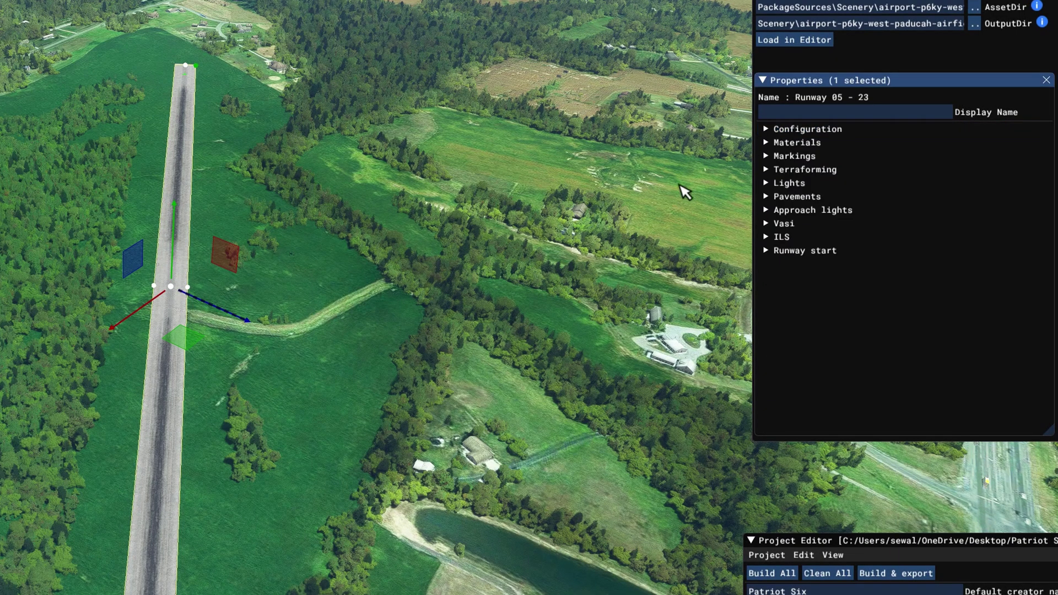
pyautogui.click(769, 157)
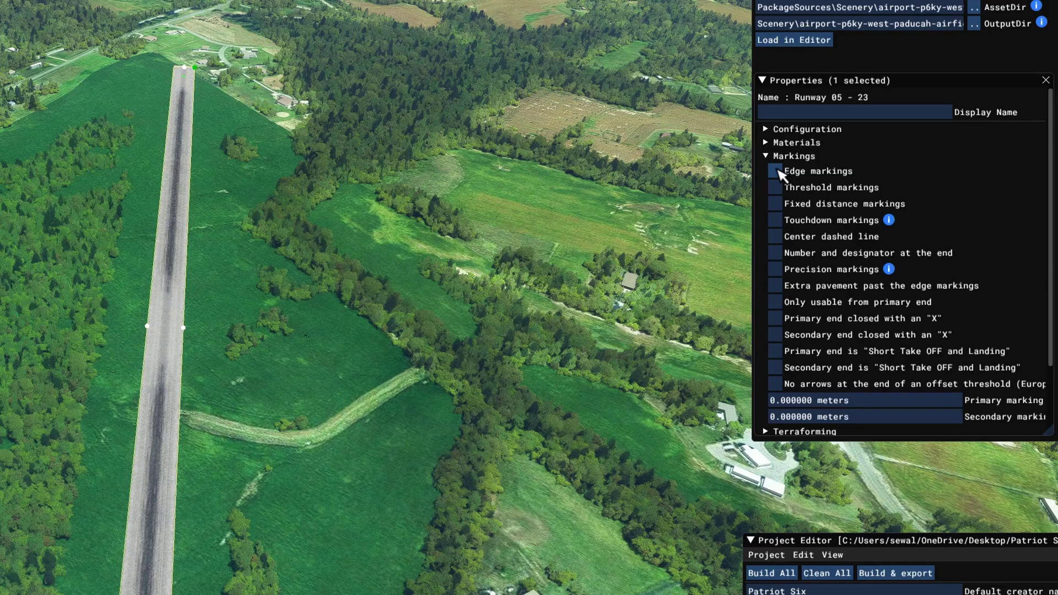
pyautogui.click(778, 172)
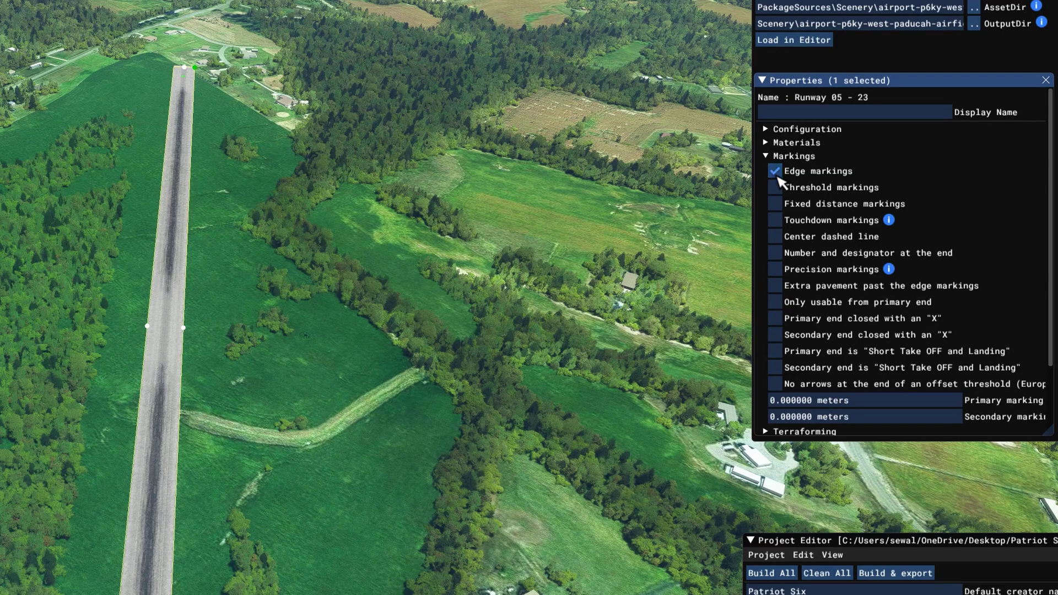
pyautogui.click(775, 188)
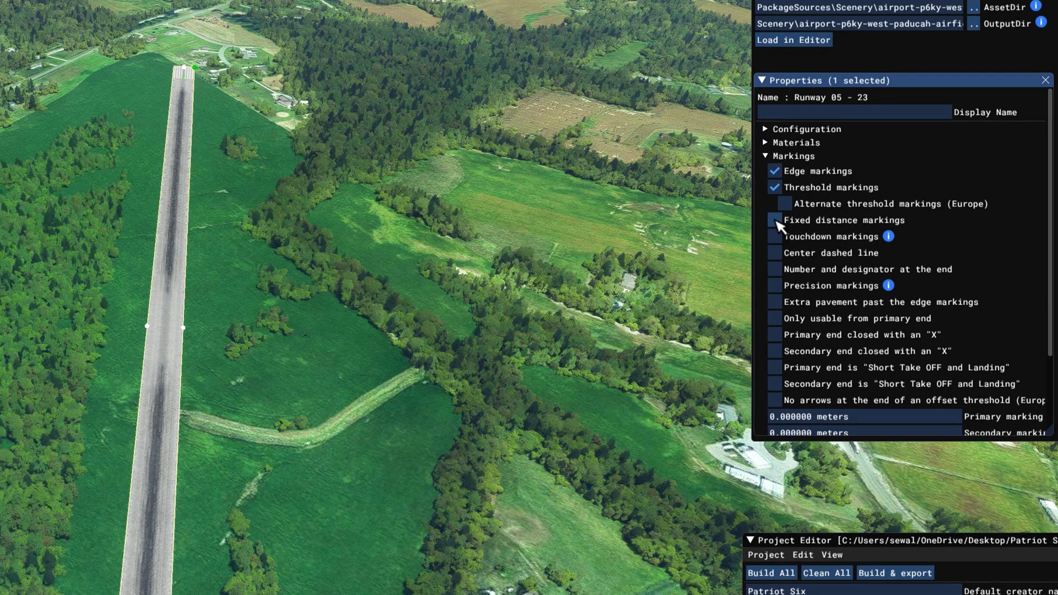
pyautogui.click(775, 220)
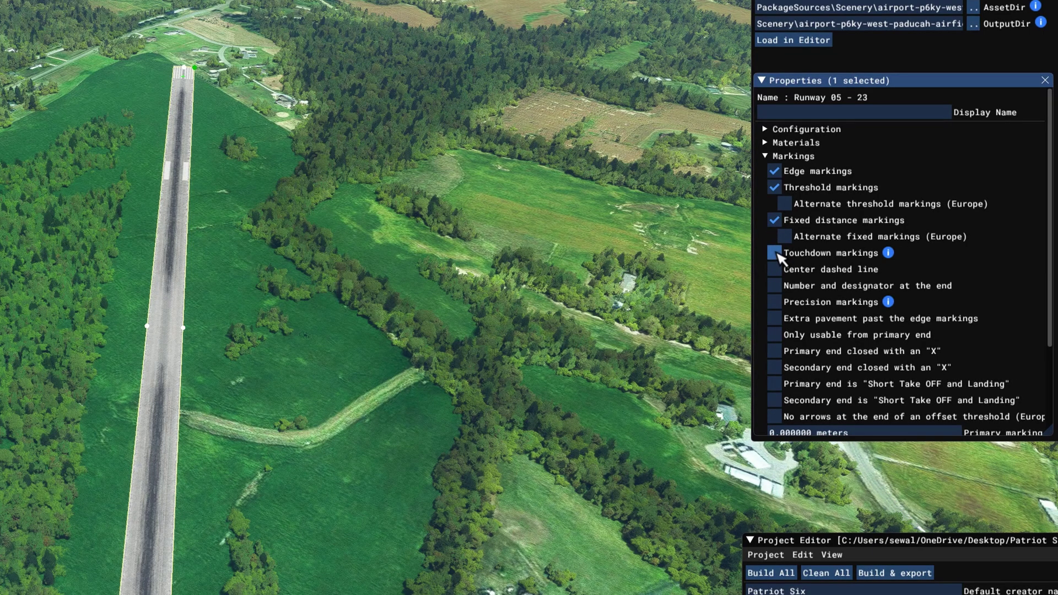
pyautogui.click(775, 253)
pyautogui.click(775, 285)
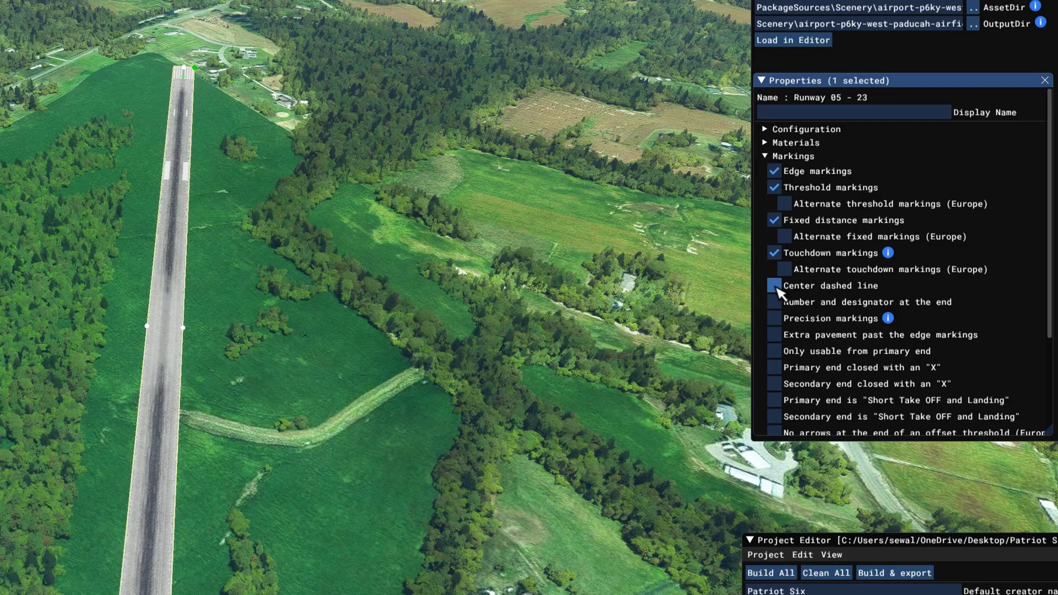
pyautogui.click(775, 302)
pyautogui.click(774, 335)
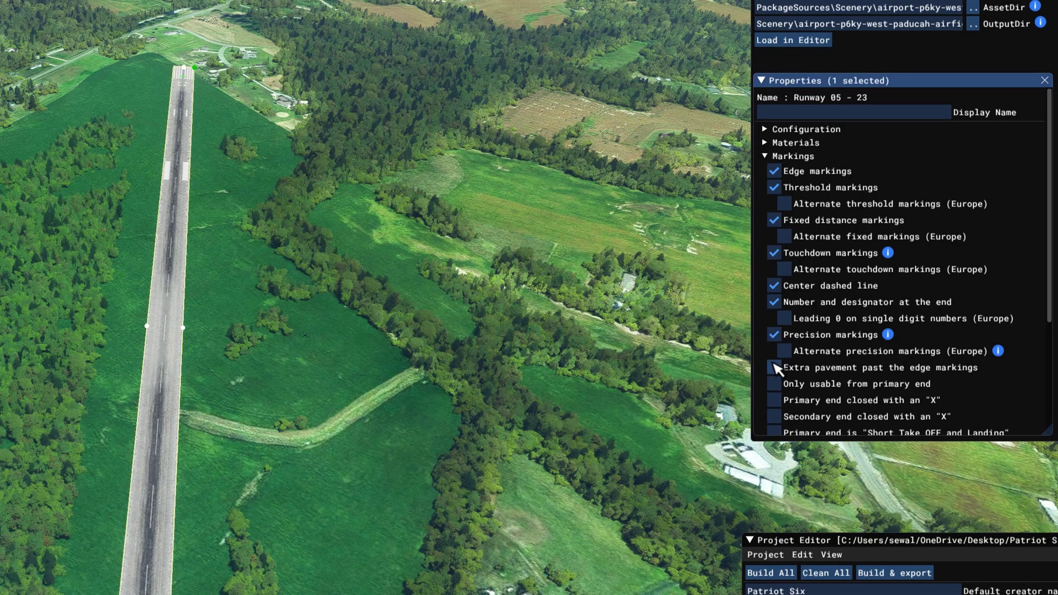
pyautogui.scroll(-2, 780, 371)
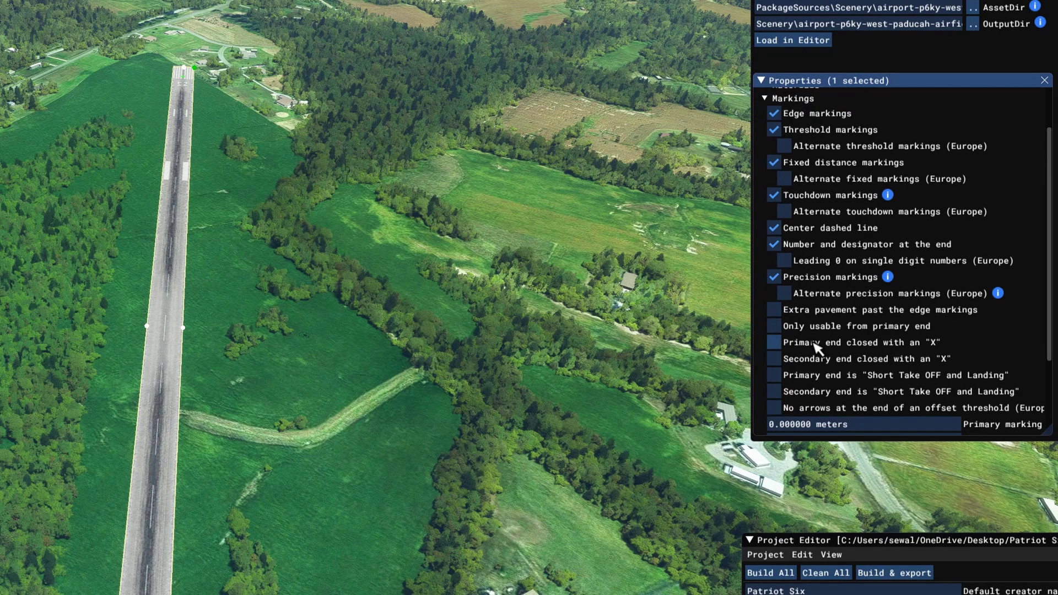
pyautogui.scroll(-2, 817, 349)
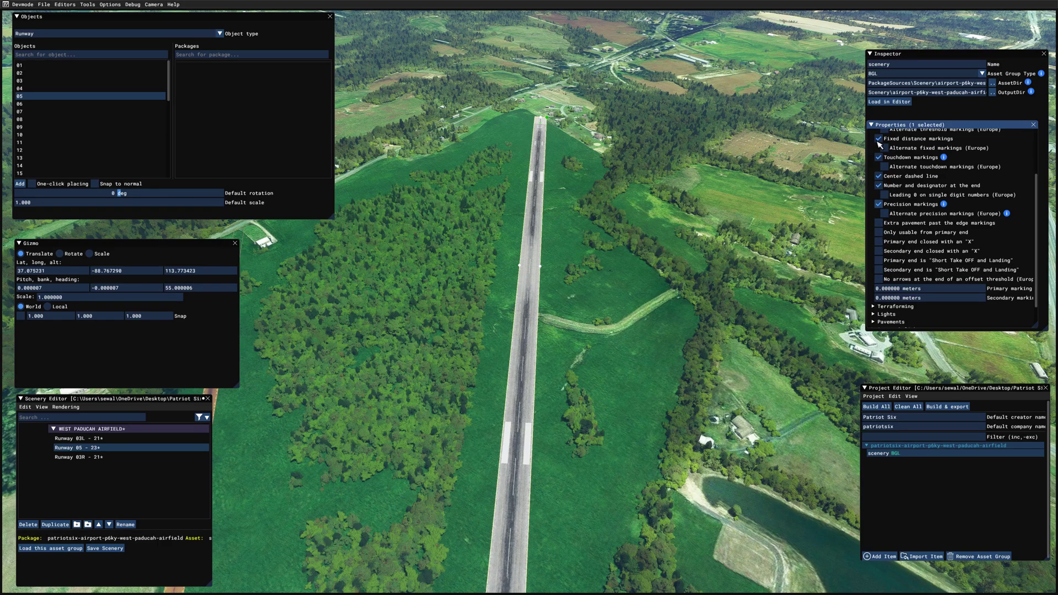
pyautogui.scroll(3, 882, 149)
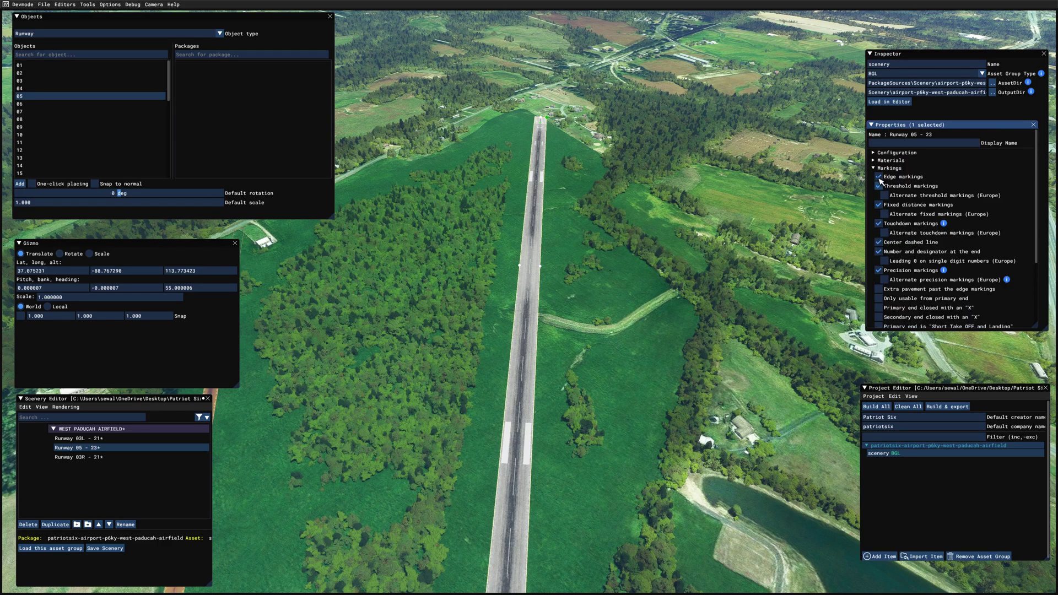
pyautogui.click(876, 168)
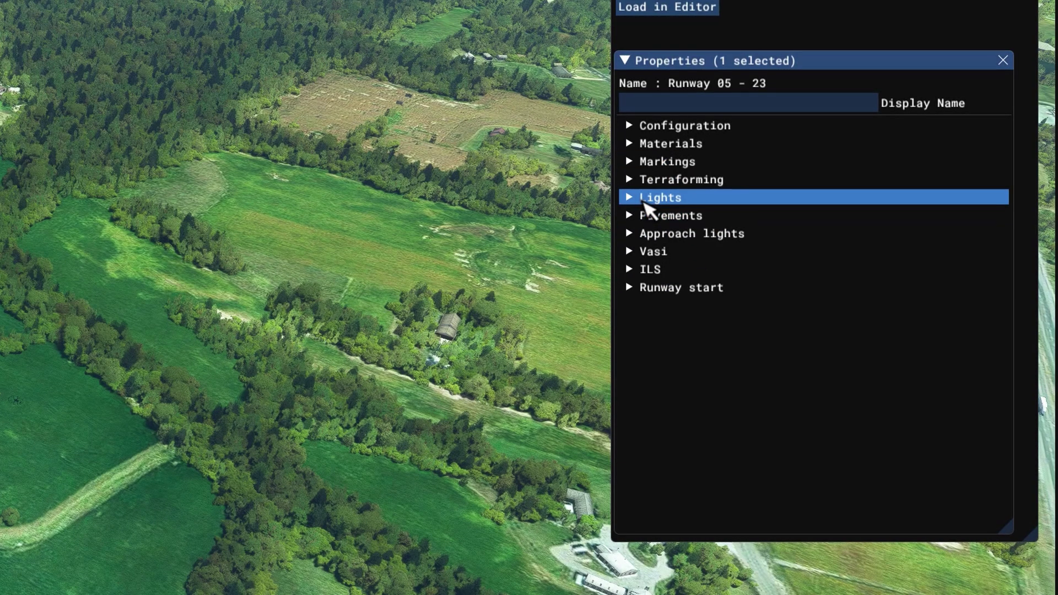
# Set runway 05 - 23's center and edge lights to HIGH with center red enabled, and save the scenery
pyautogui.click(638, 201)
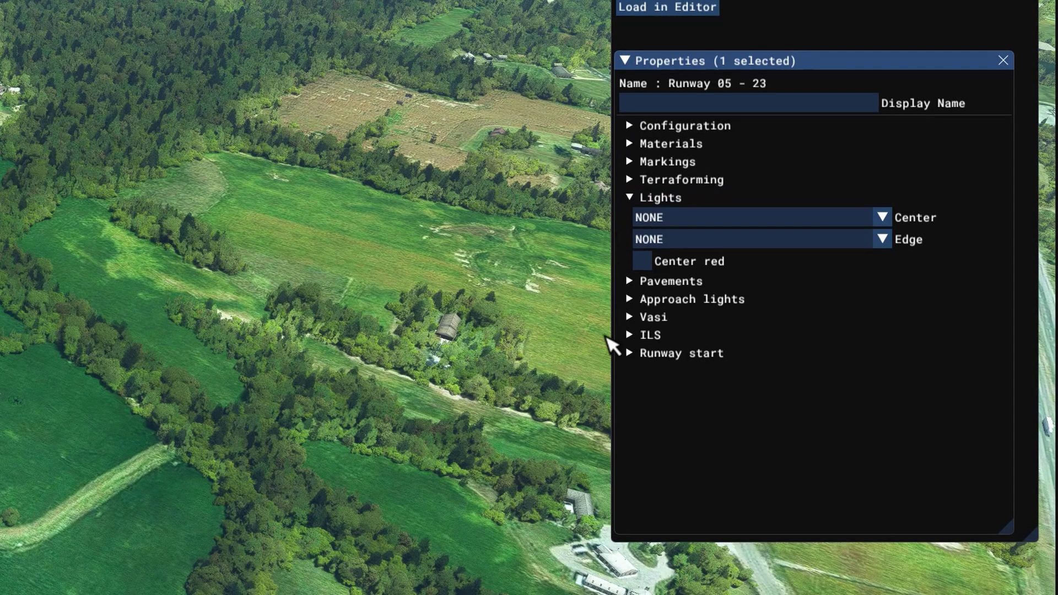
pyautogui.click(883, 220)
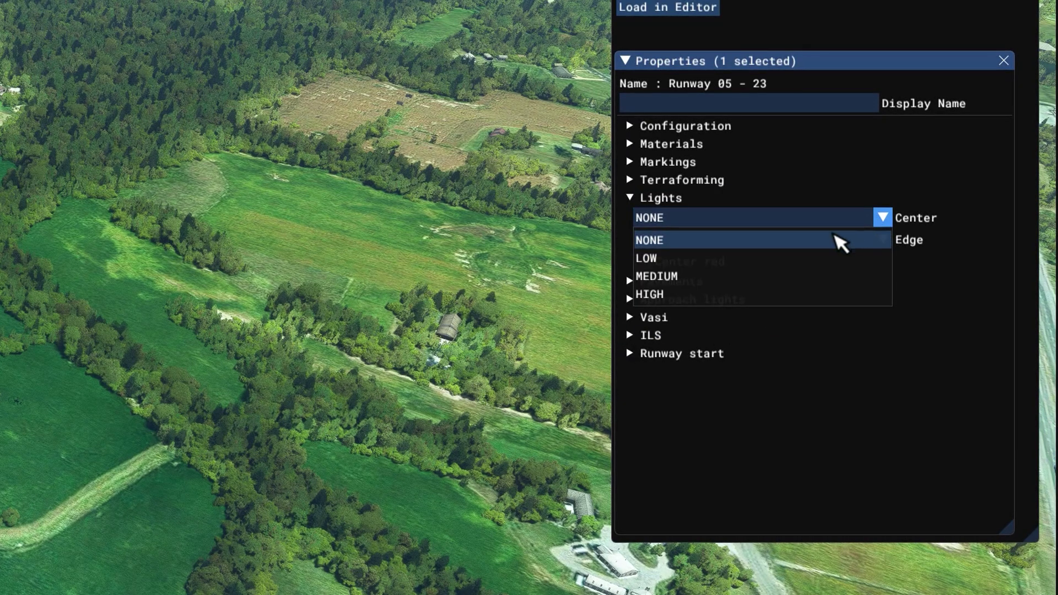
pyautogui.click(720, 294)
pyautogui.click(883, 241)
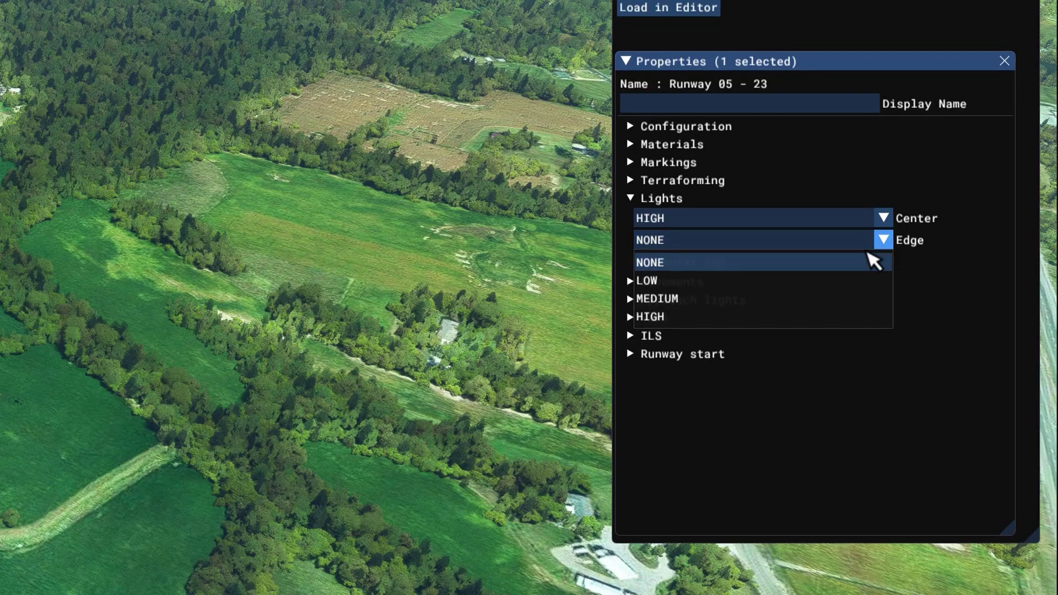
pyautogui.click(736, 317)
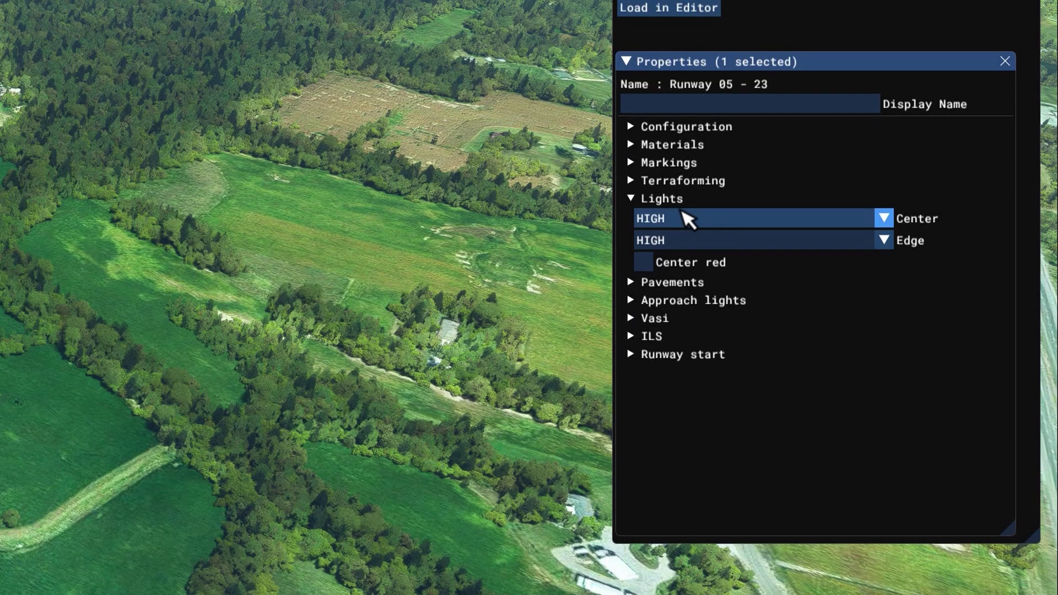
pyautogui.click(646, 264)
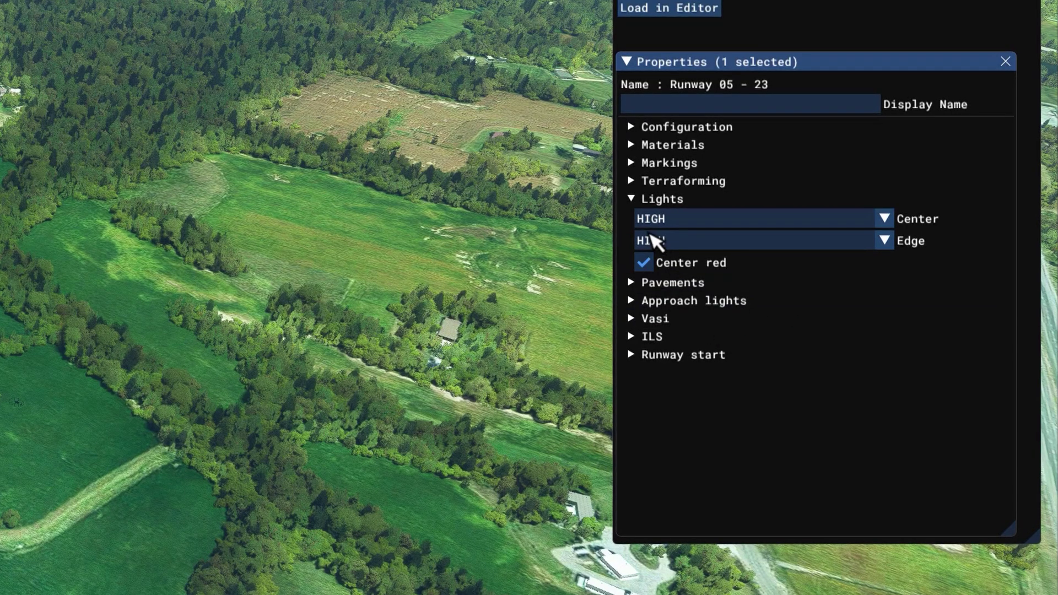
pyautogui.click(634, 201)
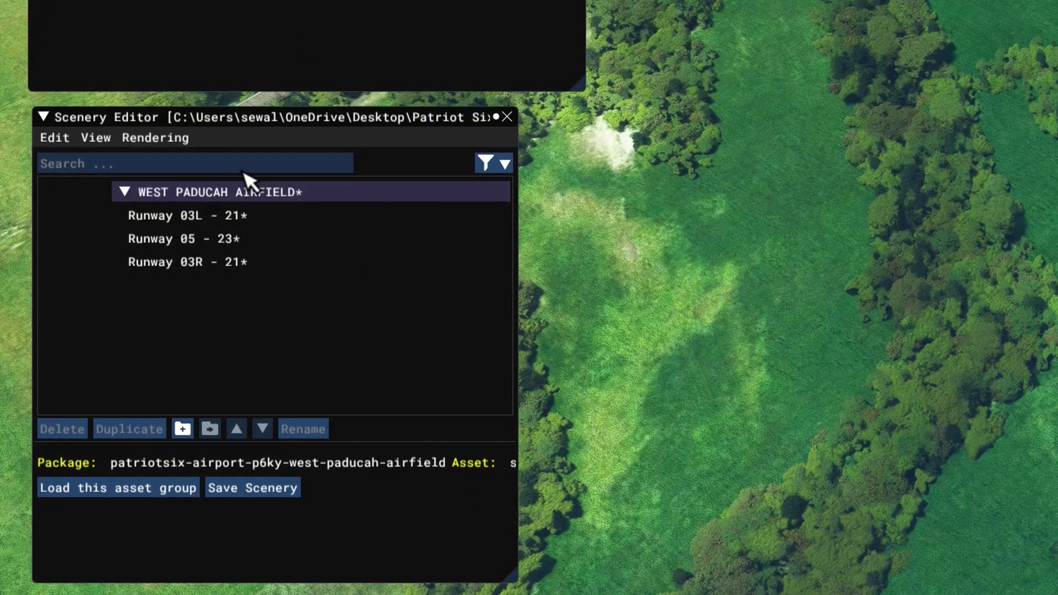
pyautogui.click(293, 489)
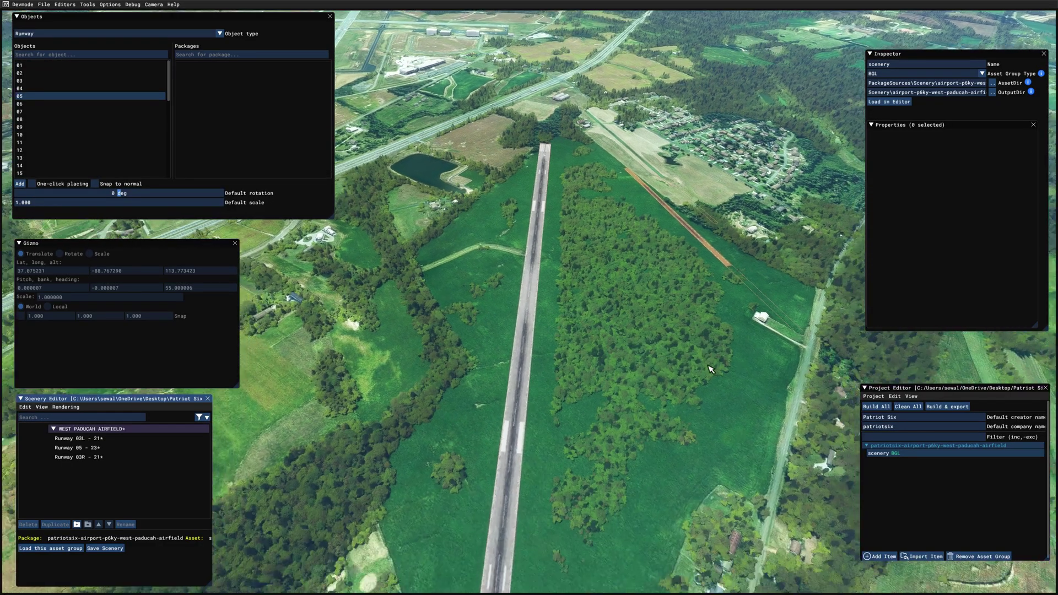
# Examine the paved runway 05 - 23 and its surroundings from both ends and from above
pyautogui.press('s')
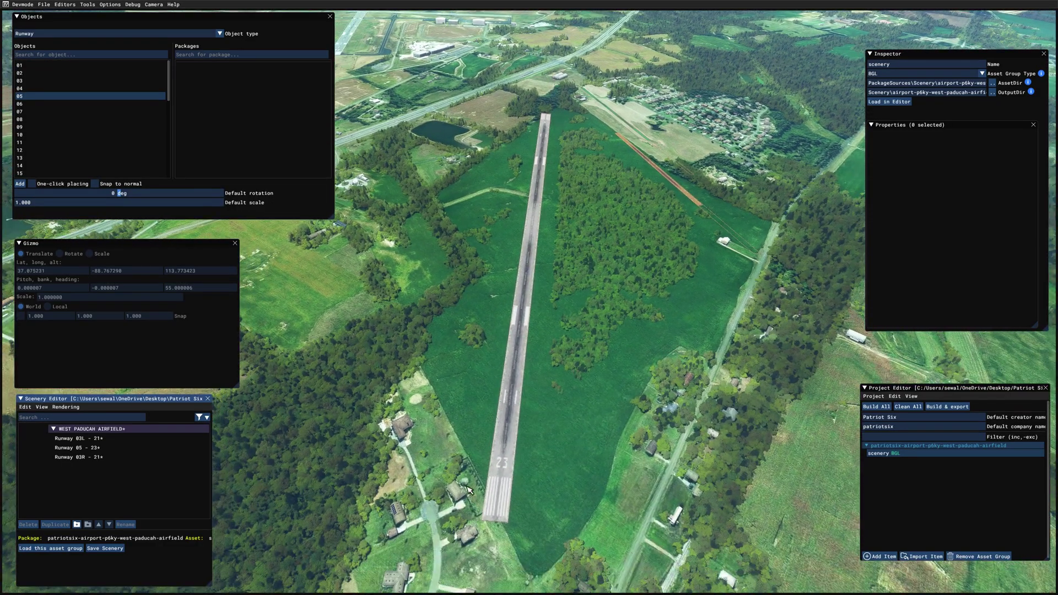
pyautogui.press('s')
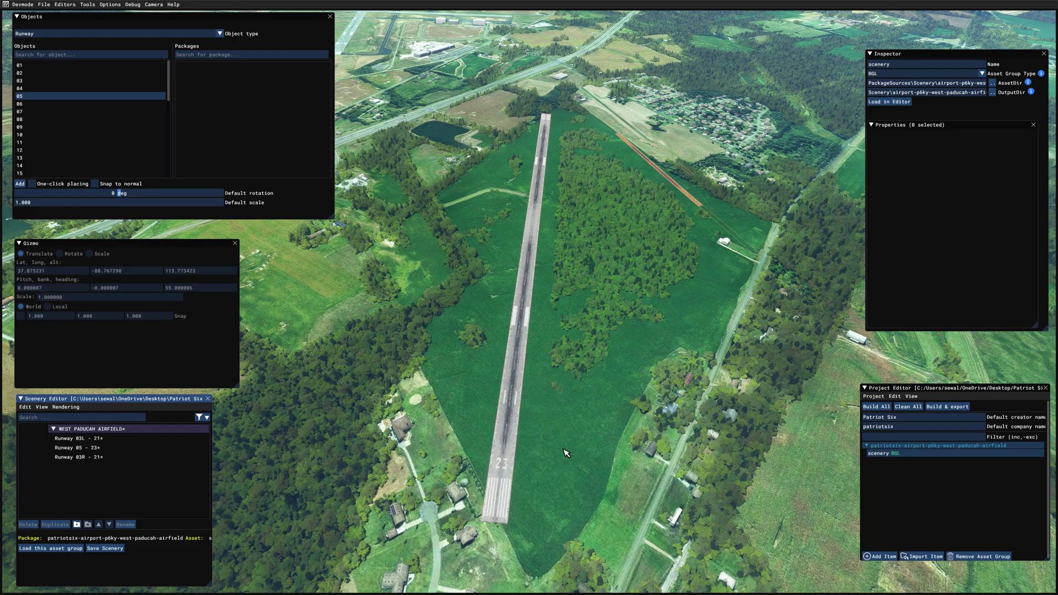
pyautogui.press('w')
pyautogui.press('s')
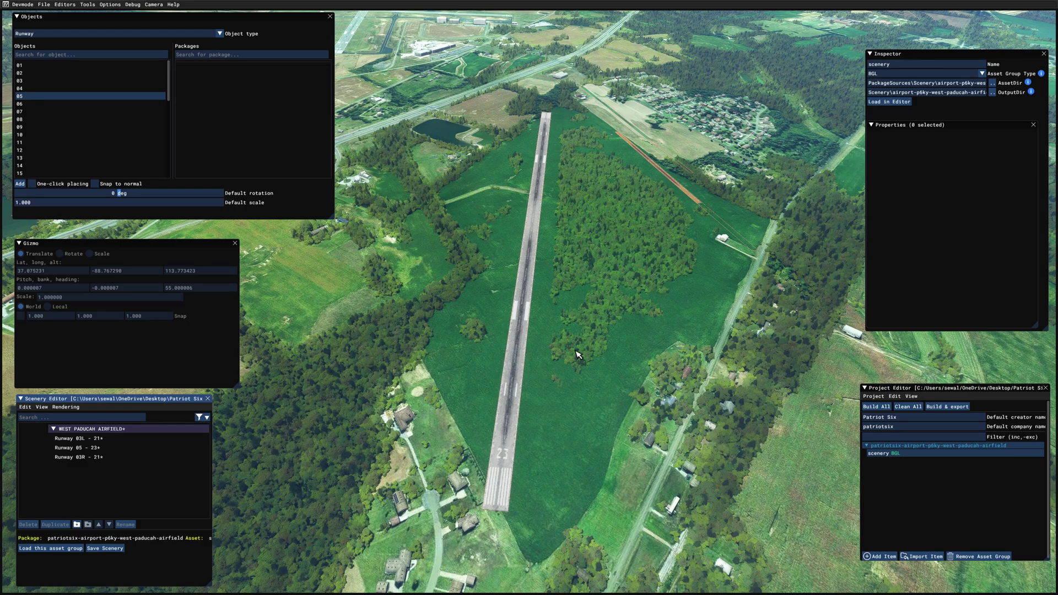
pyautogui.press('d')
pyautogui.press('w')
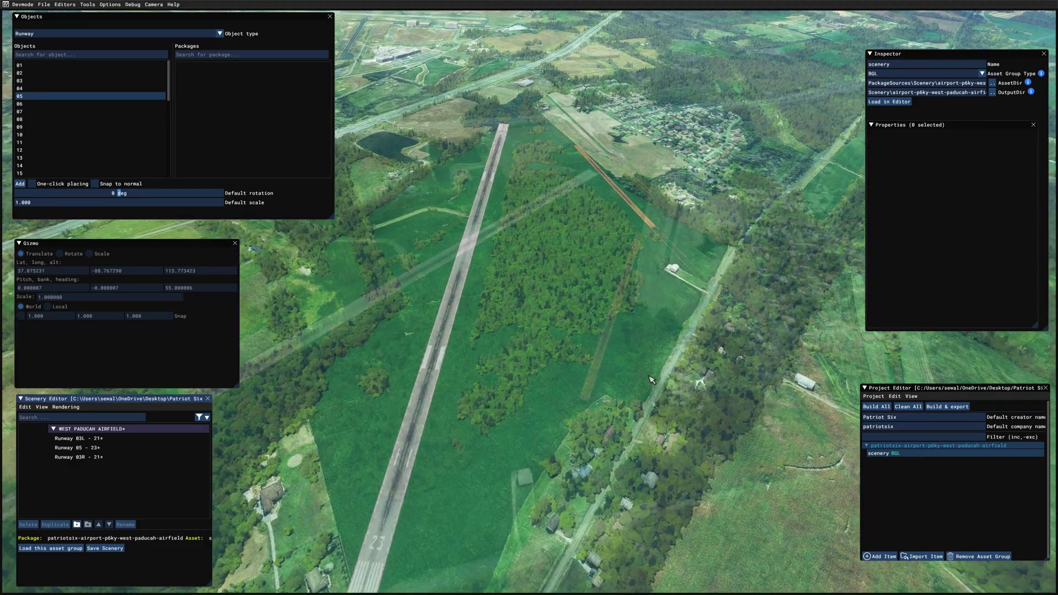
pyautogui.moveTo(628, 363); pyautogui.dragTo(605, 367, button='right')
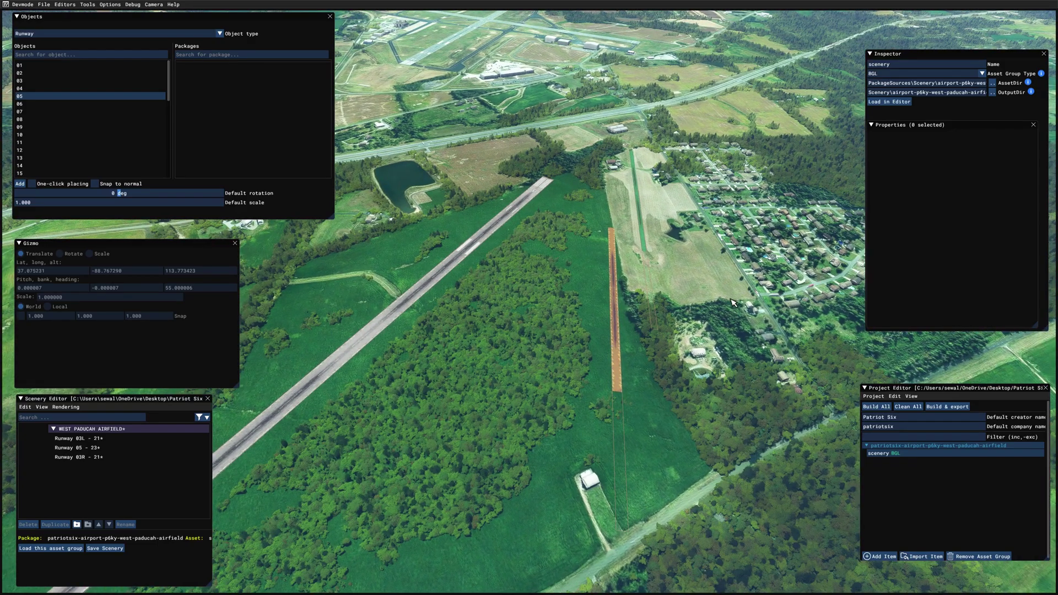
pyautogui.moveTo(730, 298); pyautogui.dragTo(720, 340, button='middle')
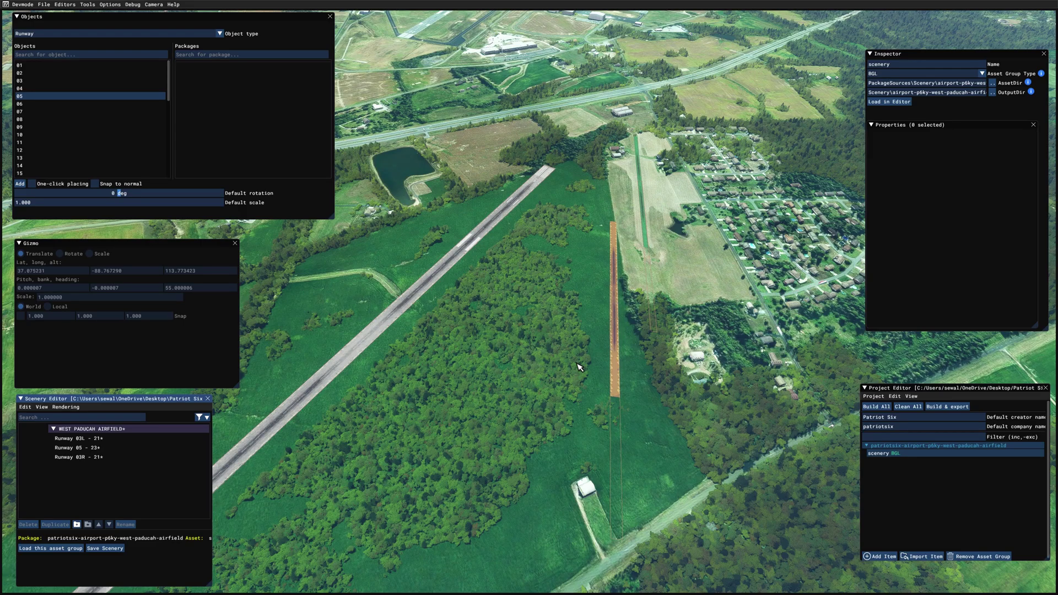
# Save the scenery again and build the patriotsix-airport-p6ky-west-paducah-airfield package, closing the build console
pyautogui.click(105, 549)
pyautogui.click(908, 446)
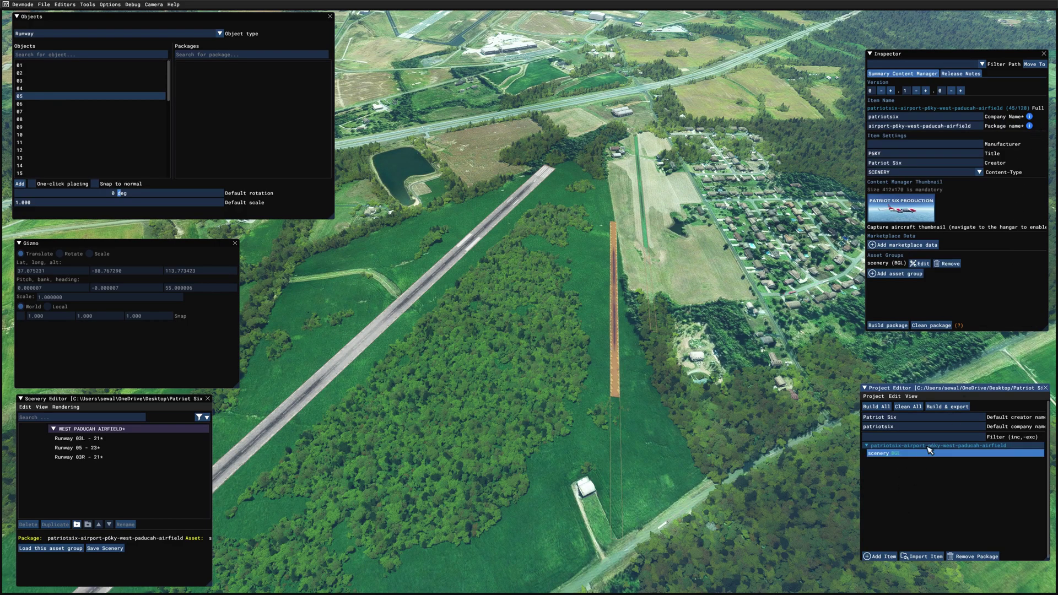
pyautogui.click(895, 453)
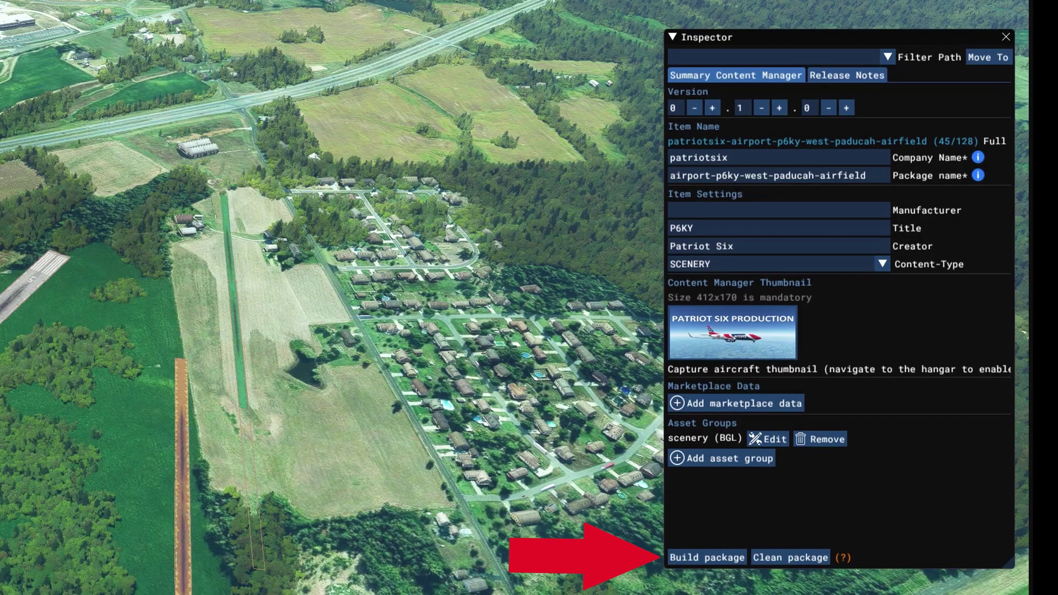
pyautogui.click(709, 558)
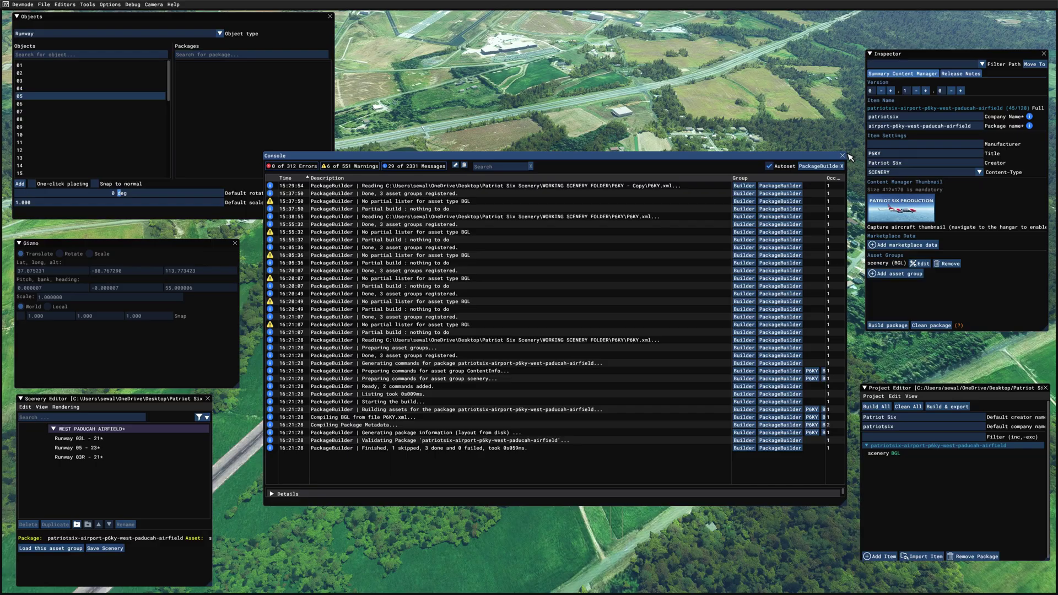
pyautogui.click(843, 155)
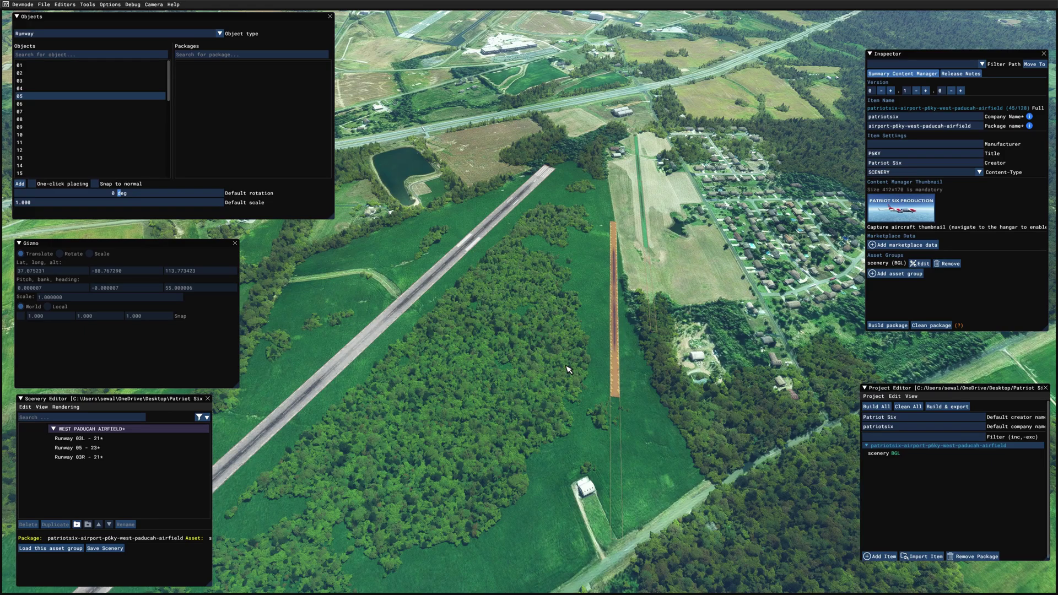
# Close the Project Editor and the Scenery Editor
pyautogui.click(64, 4)
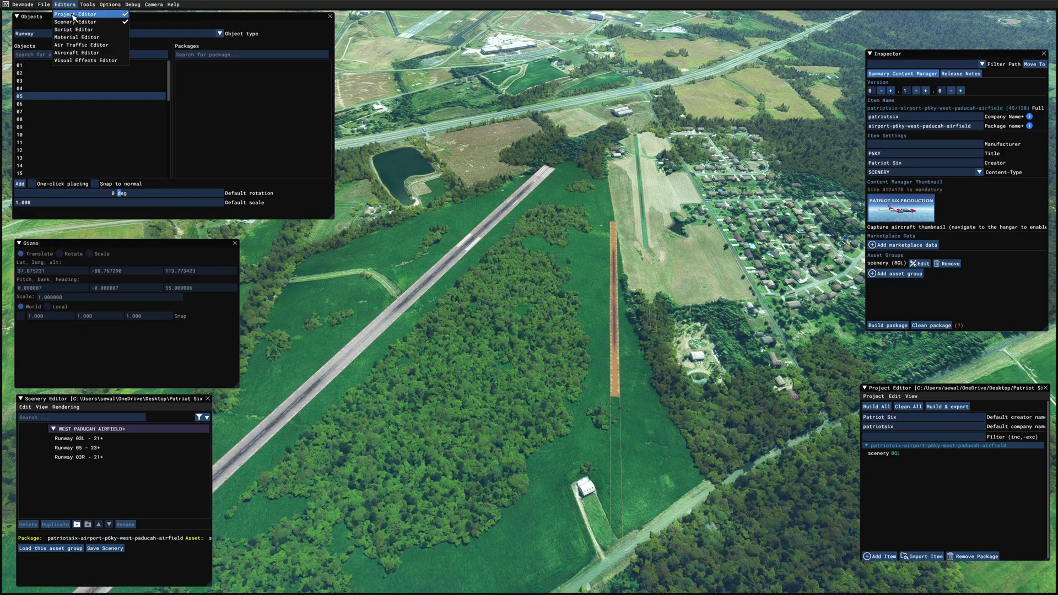
pyautogui.click(73, 14)
pyautogui.click(65, 4)
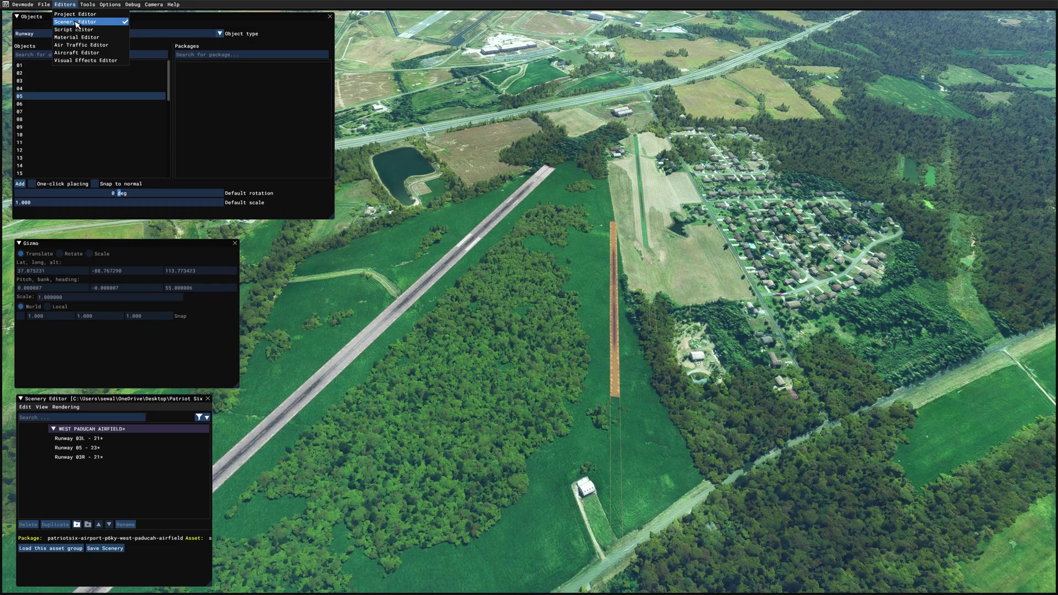
pyautogui.click(75, 22)
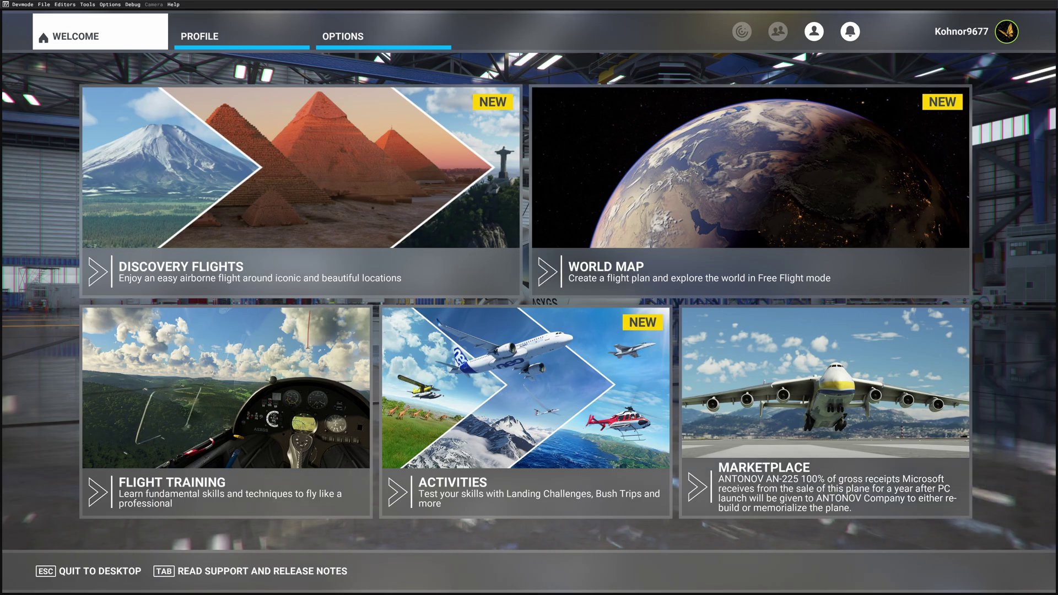
# Switch to File Explorer and bring the Community and Patriot Six Scenery folder windows over the simulator
pyautogui.moveTo(1057, 126); pyautogui.dragTo(608, 90)
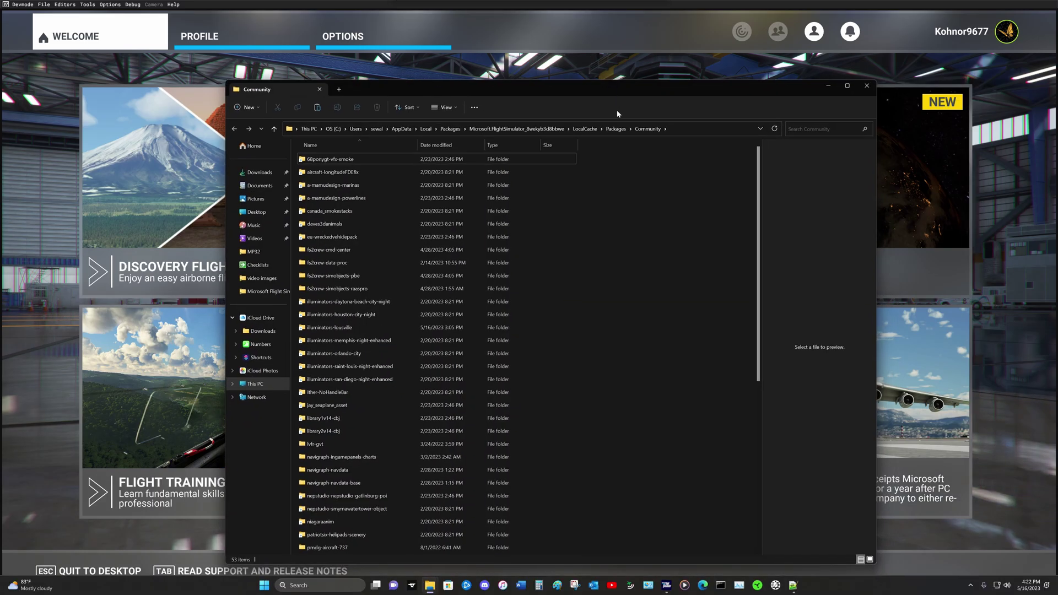
pyautogui.click(901, 14)
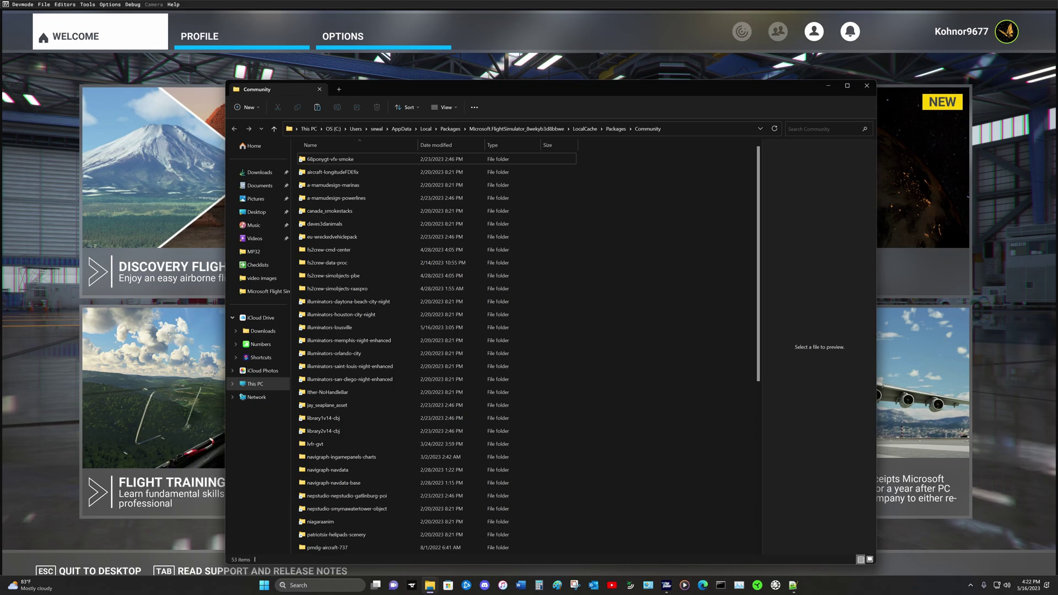
pyautogui.hotkey('alt', 'Tab')
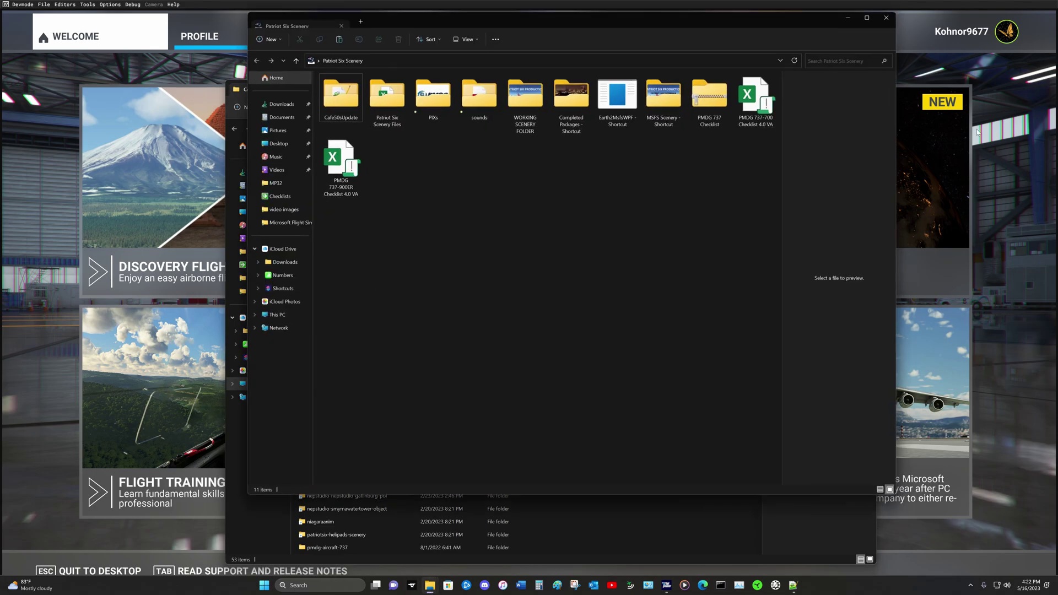
pyautogui.moveTo(662, 25); pyautogui.dragTo(646, 92)
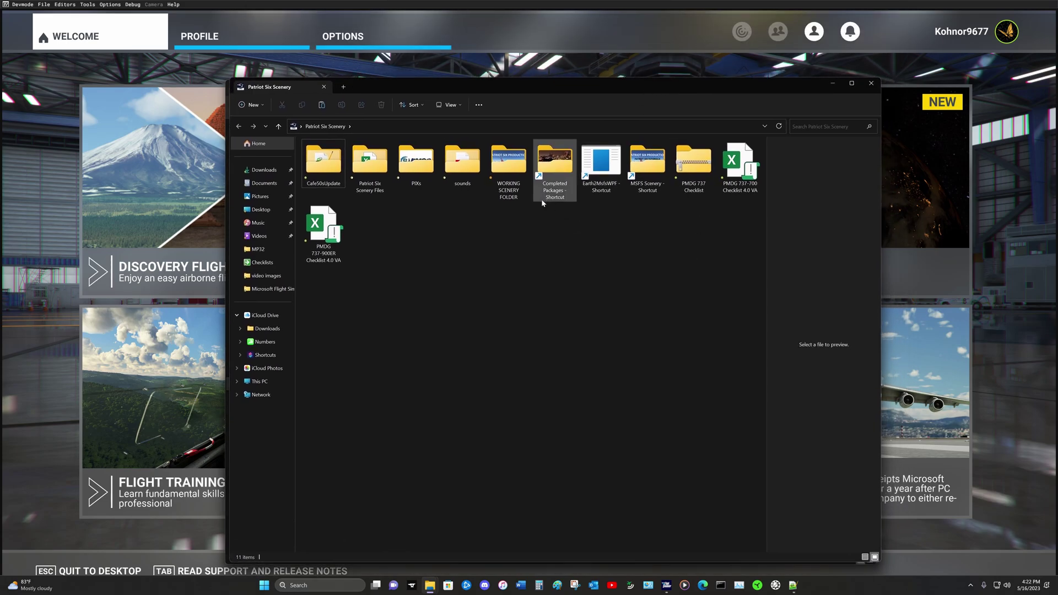
# Copy the patriotsix-airport-p6ky-west-paducah-airfield folder from WORKING SCENERY FOLDER > P6KY > Packages
pyautogui.doubleClick(508, 162)
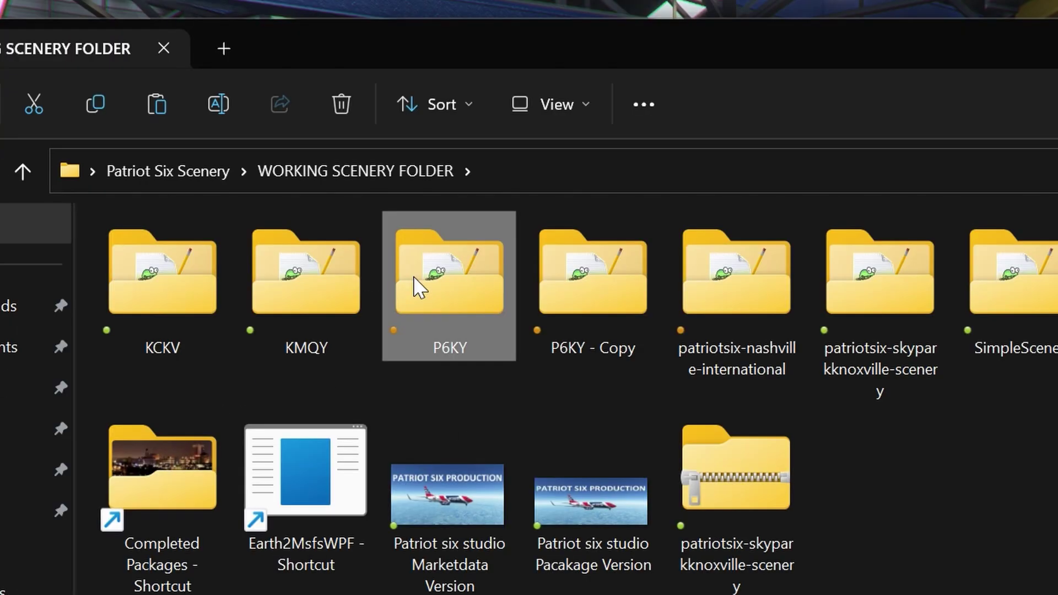
pyautogui.doubleClick(270, 77)
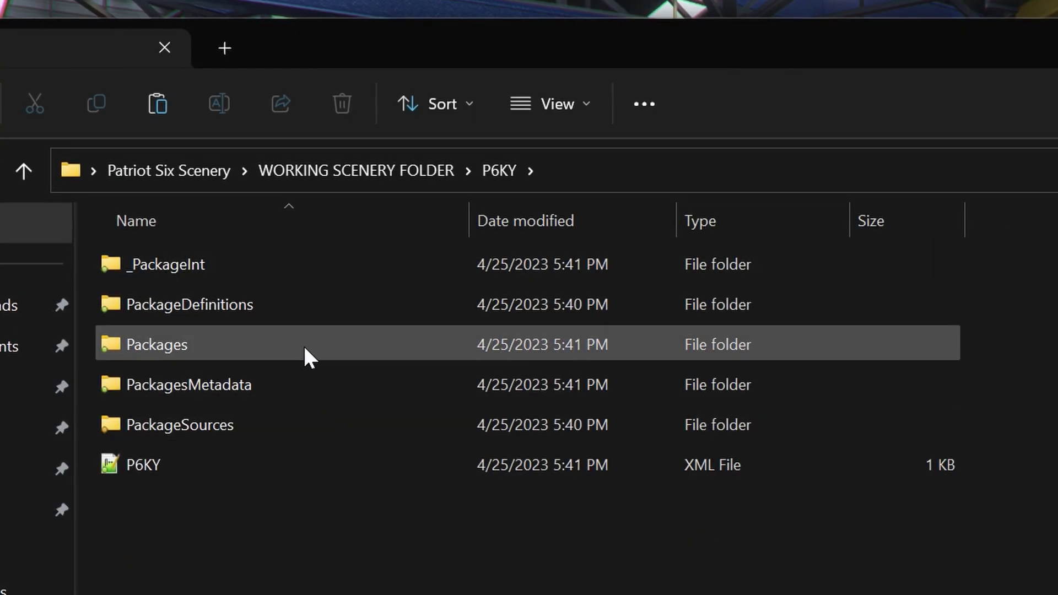
pyautogui.doubleClick(305, 345)
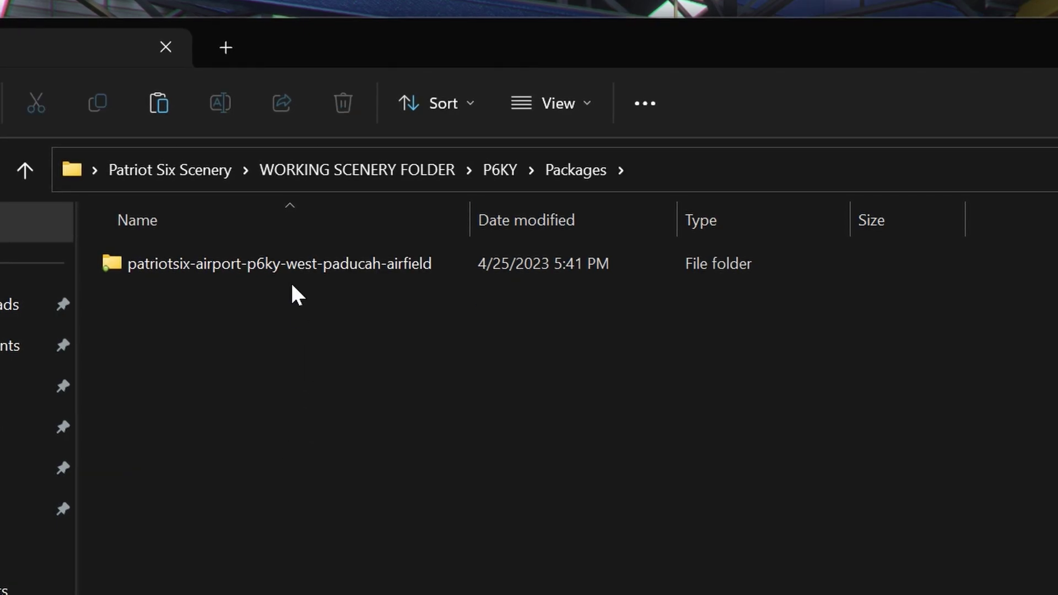
pyautogui.click(297, 265)
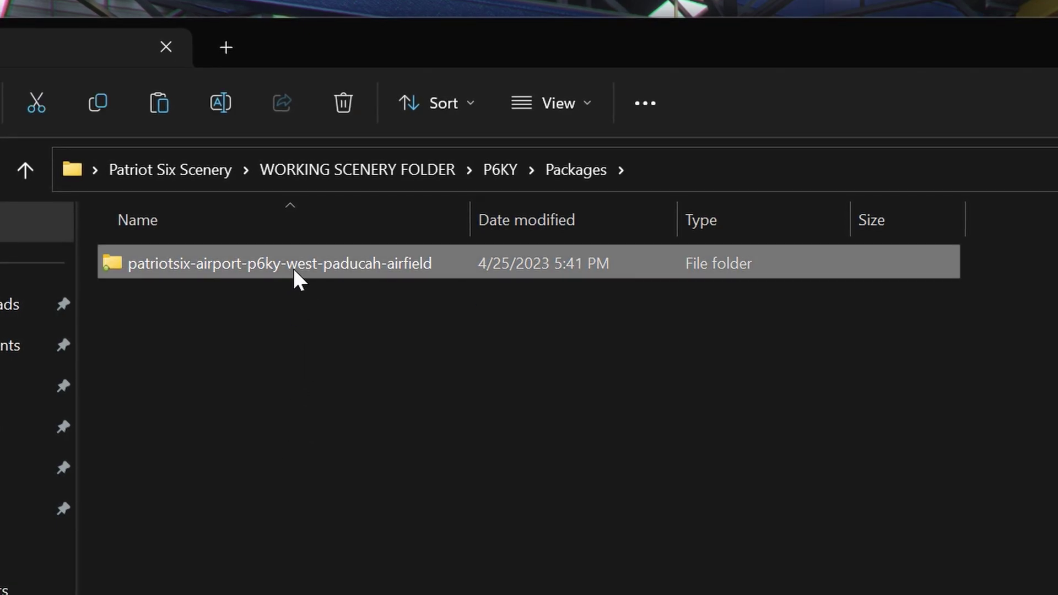
pyautogui.click(99, 111)
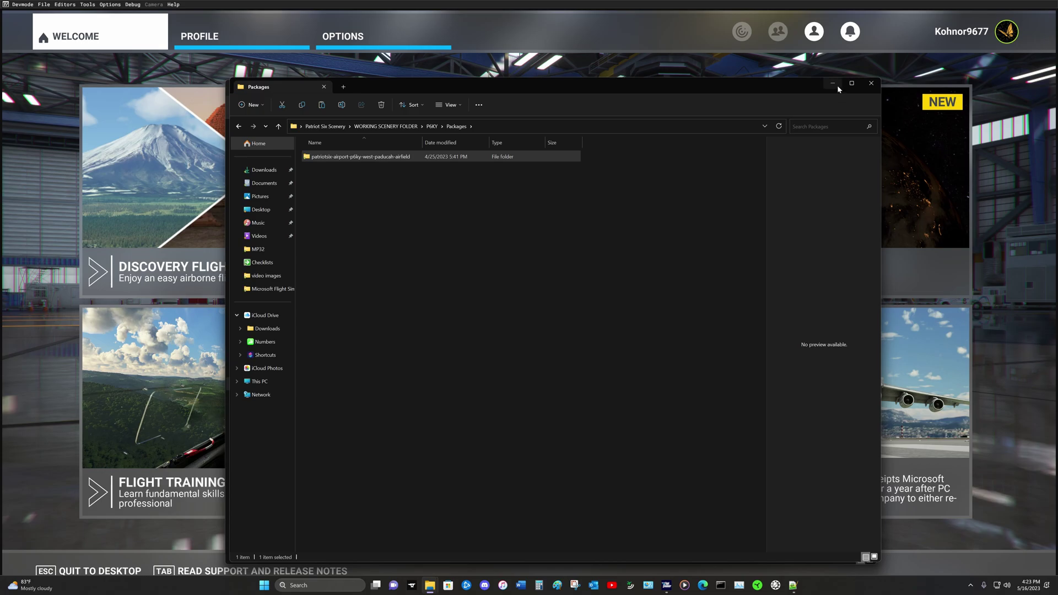
# Paste the copied airfield package into the Community folder and quit the simulator to the desktop
pyautogui.click(837, 85)
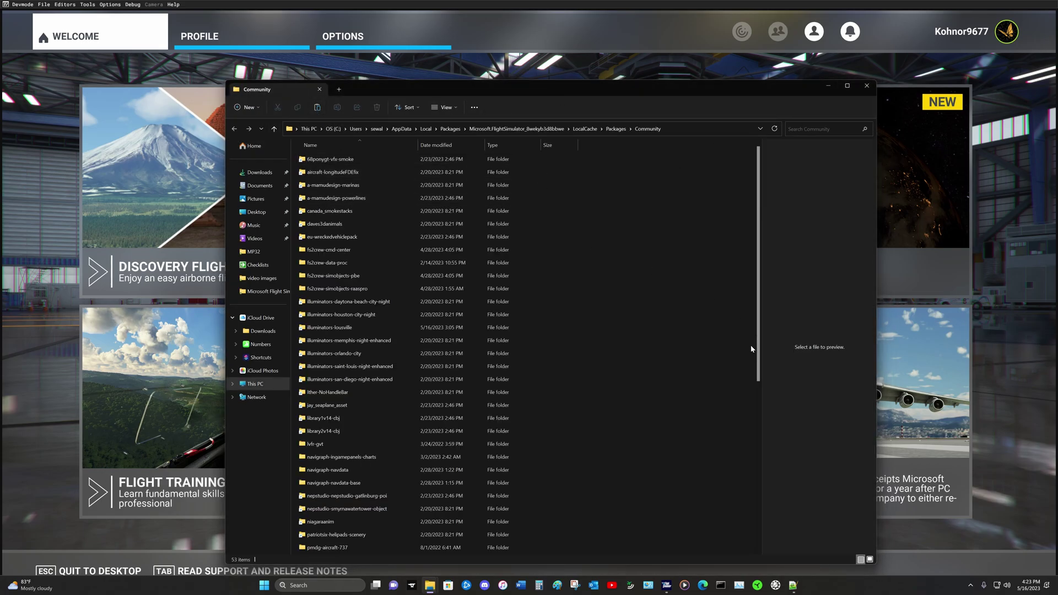
pyautogui.hotkey('ctrl', 'v')
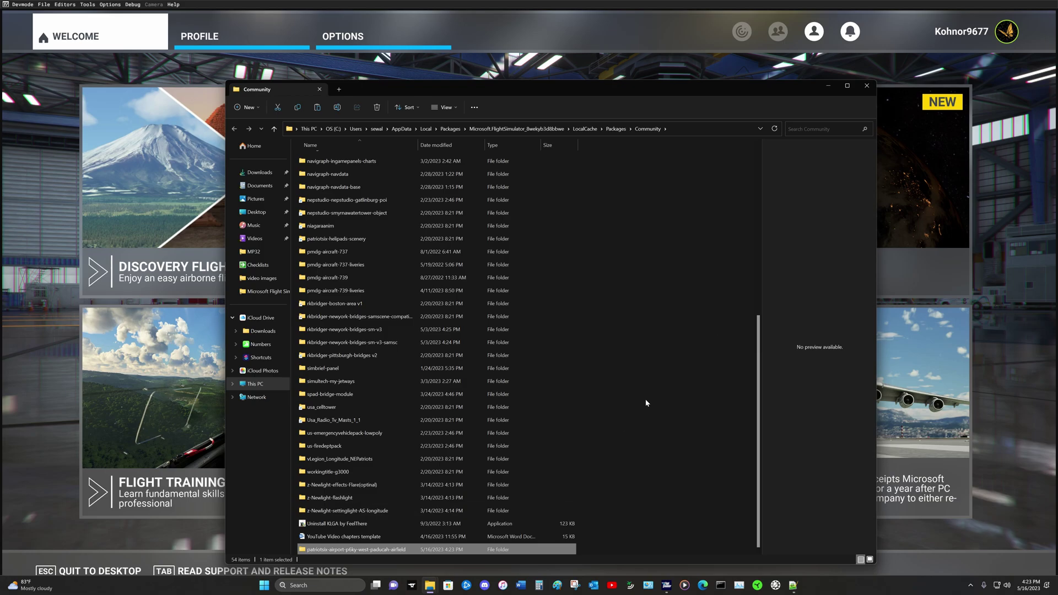
pyautogui.click(867, 88)
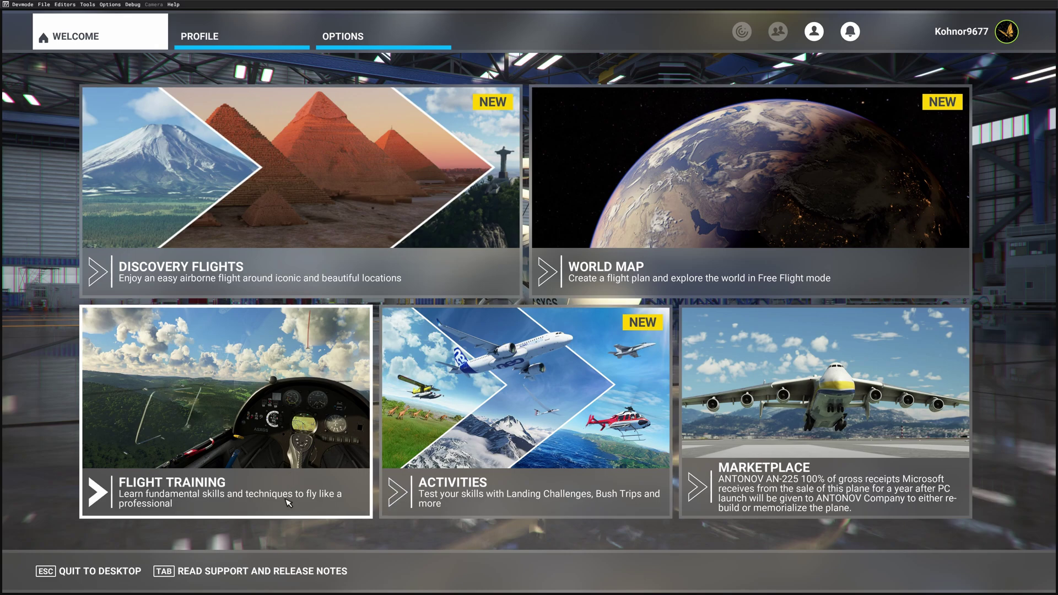
pyautogui.click(85, 583)
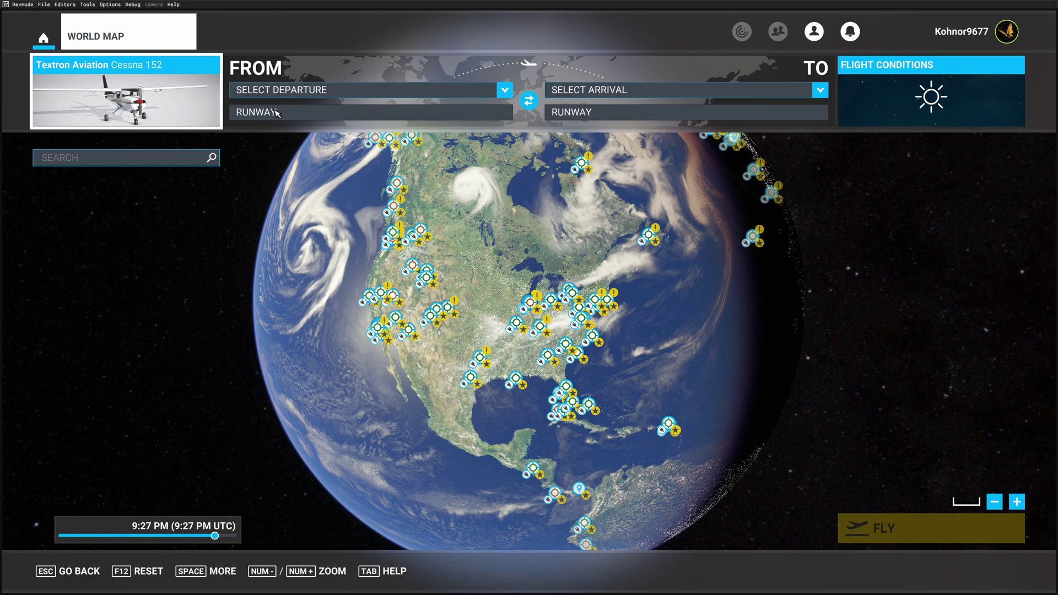
# Search the departure airports for p6ky and set P6KY West Paducah Airfield as the departure
pyautogui.click(330, 91)
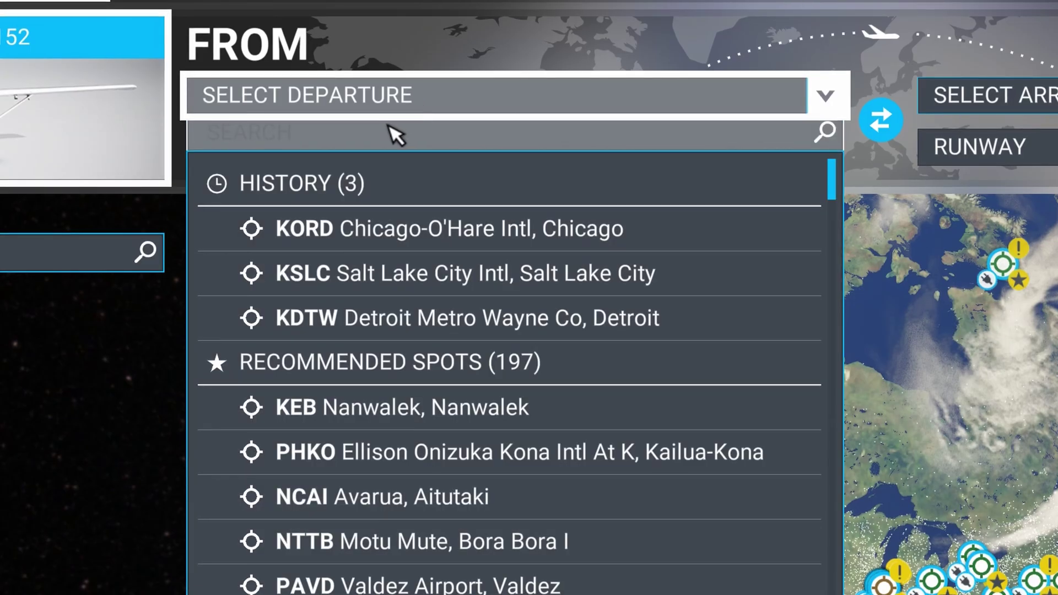
pyautogui.click(389, 135)
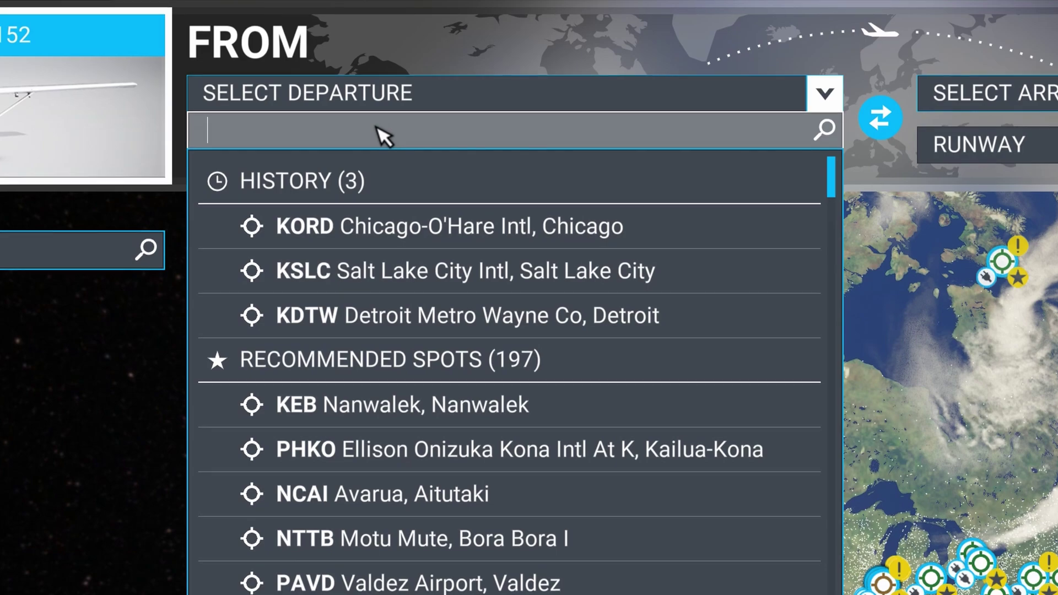
pyautogui.write('p6ky')
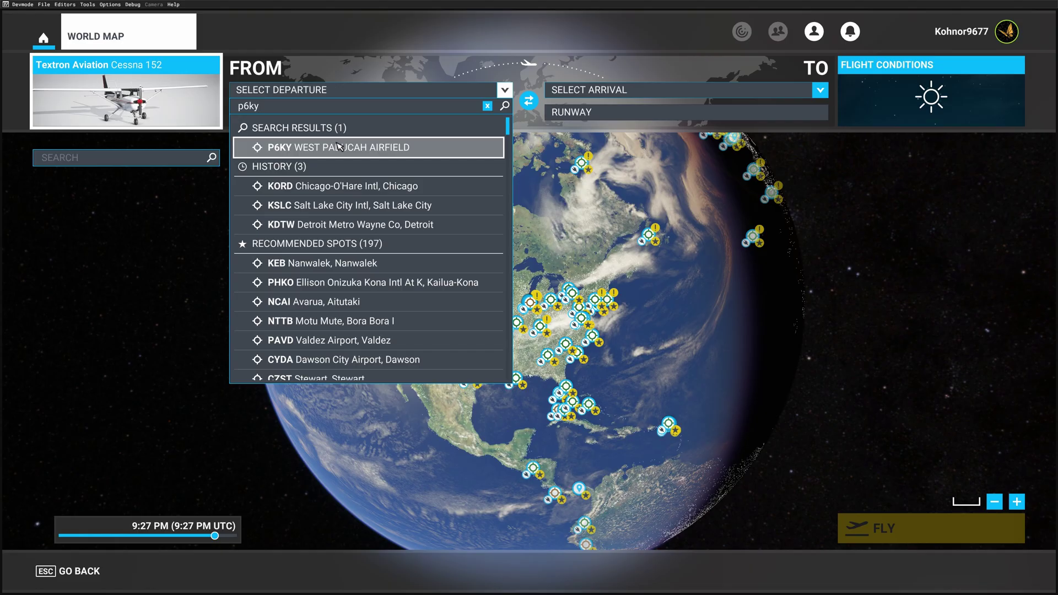
pyautogui.click(339, 146)
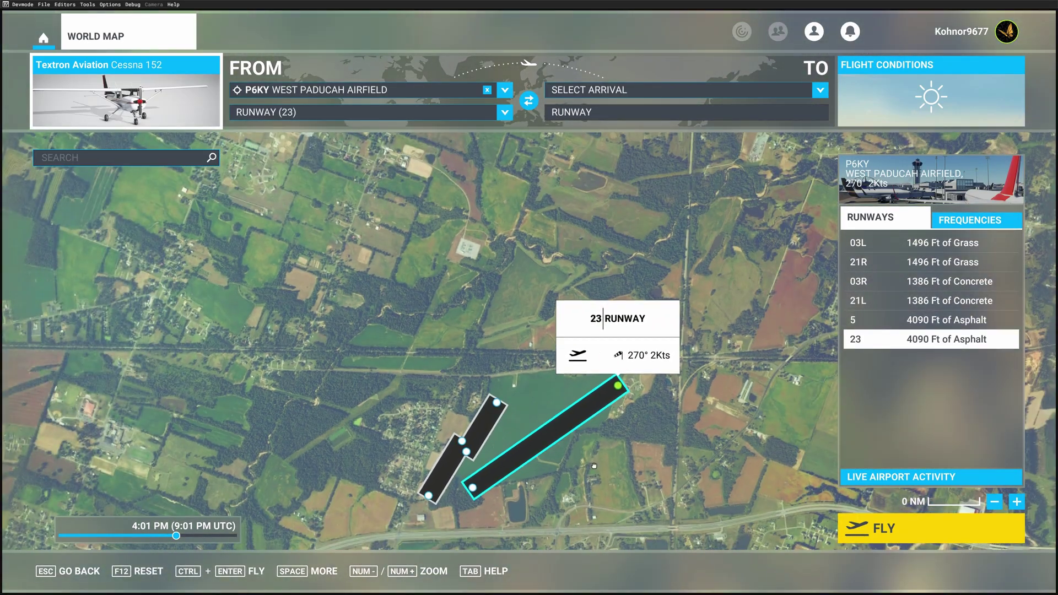
pyautogui.moveTo(594, 465); pyautogui.dragTo(601, 386)
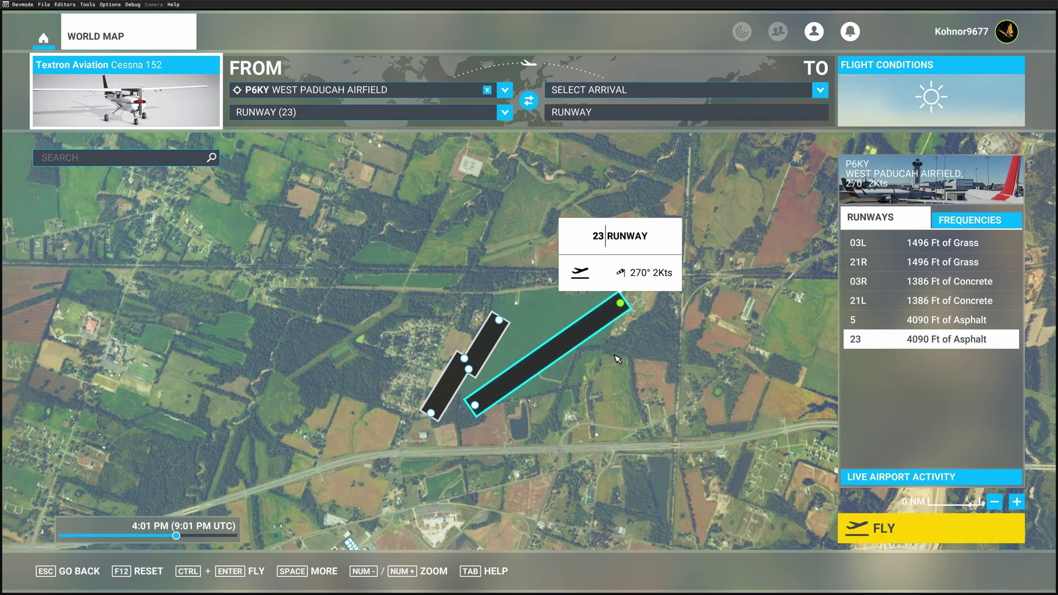
# Set the flight's time of day to 11:05 AM in the flight conditions and start the flight
pyautogui.click(877, 115)
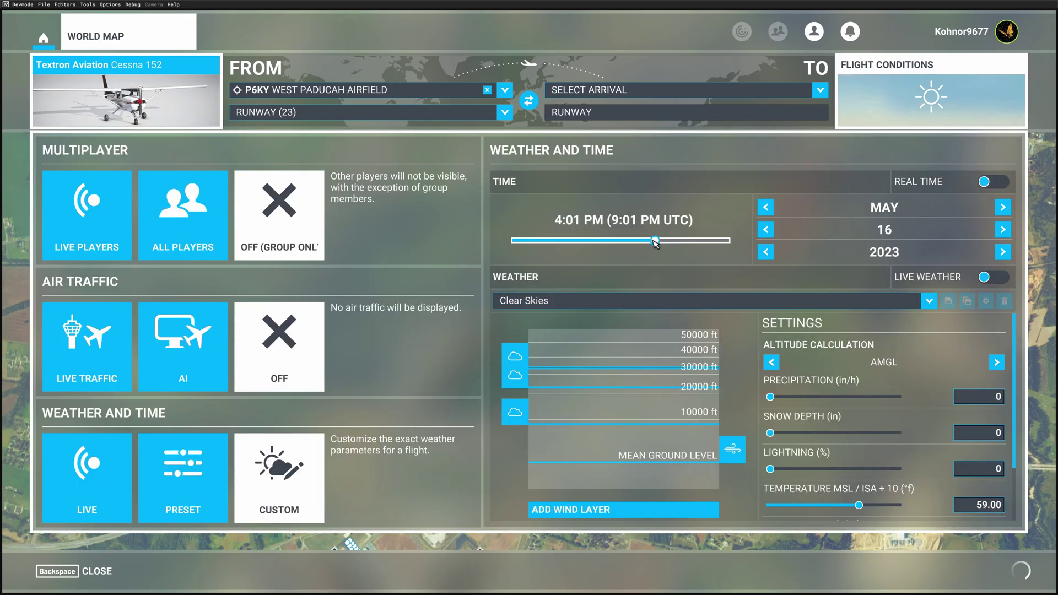
pyautogui.moveTo(655, 241); pyautogui.dragTo(615, 241)
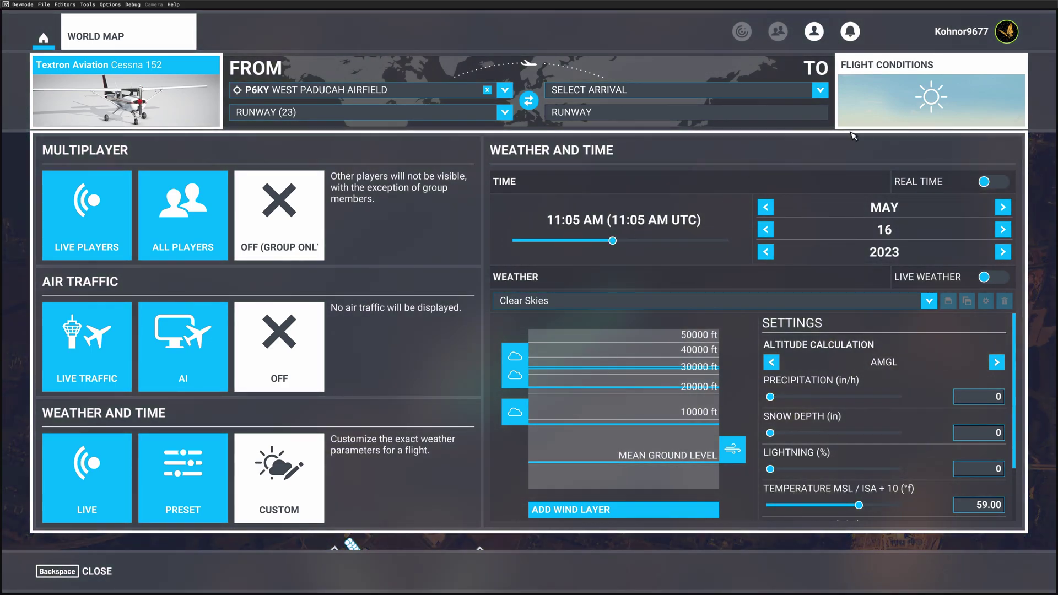
pyautogui.click(881, 112)
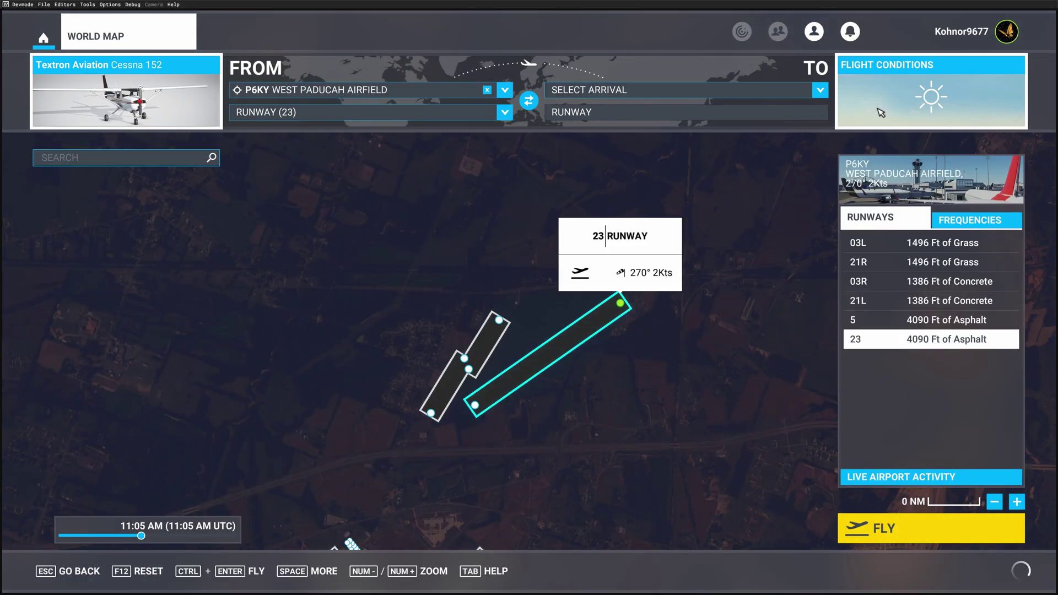
pyautogui.click(878, 528)
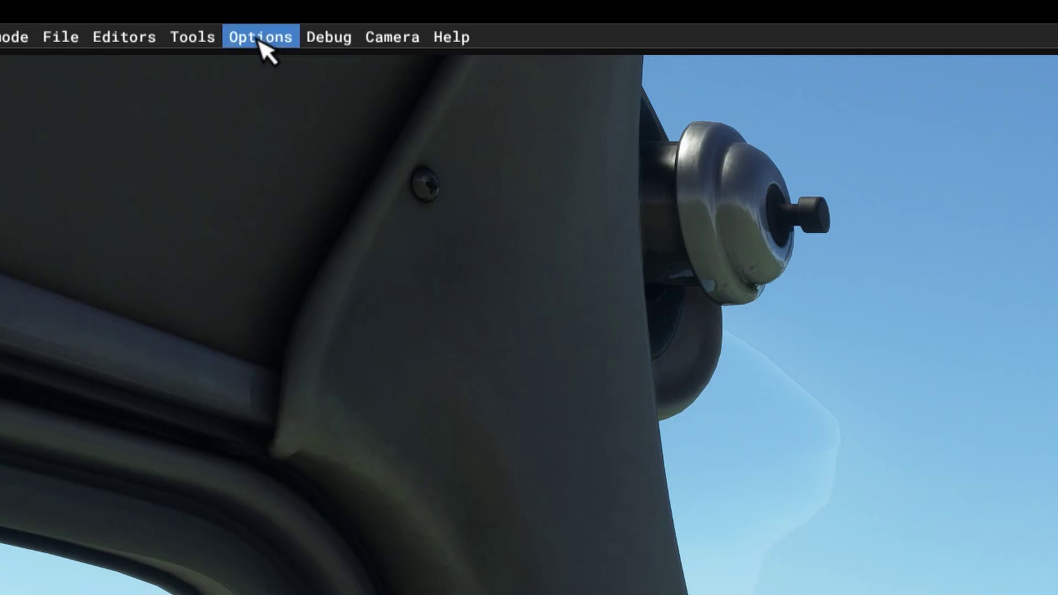
# Pause the simulation and confirm being ready to fly
pyautogui.click(263, 39)
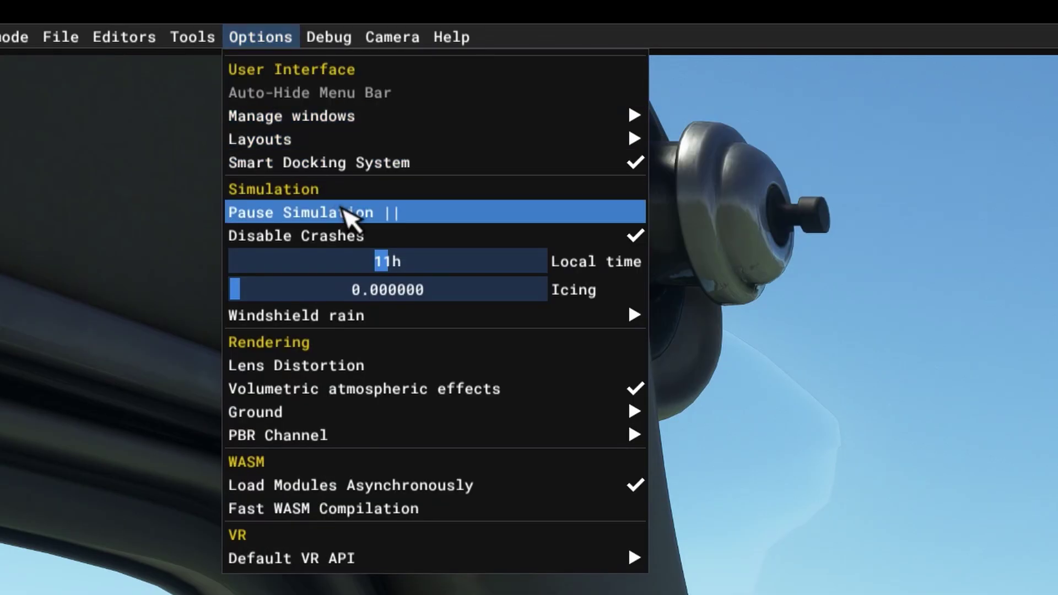
pyautogui.click(347, 214)
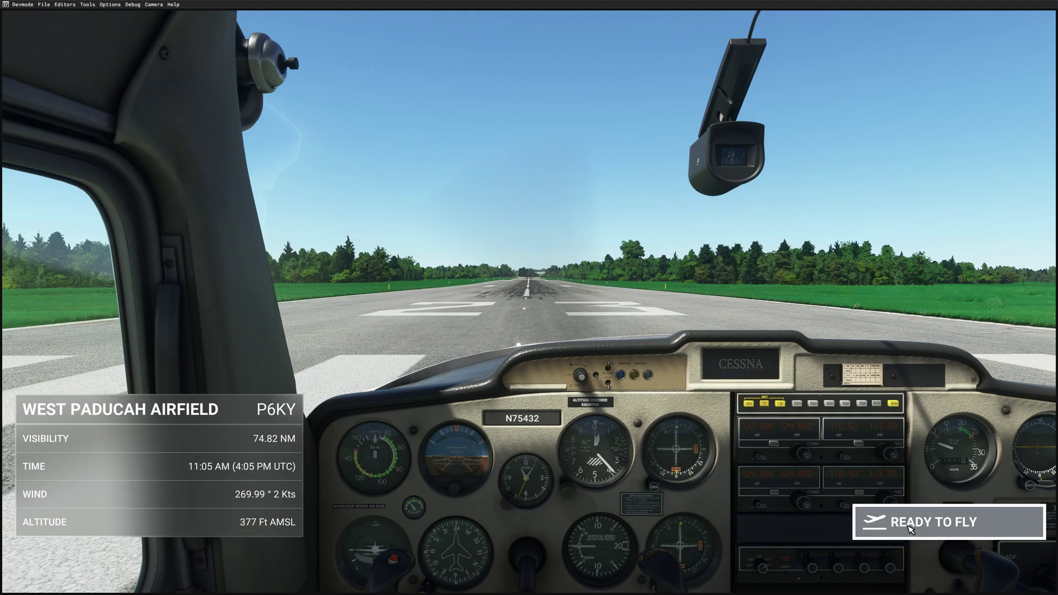
pyautogui.click(911, 528)
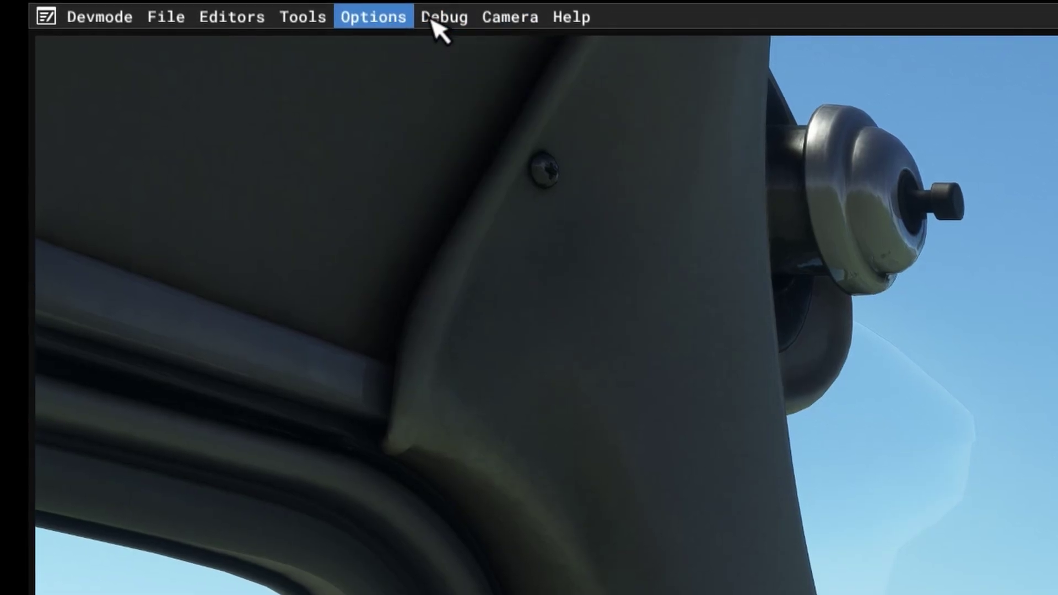
# Switch to an outside camera and examine the asphalt, concrete and grass runways and their surroundings from the air in daylight
pyautogui.click(153, 5)
pyautogui.click(529, 52)
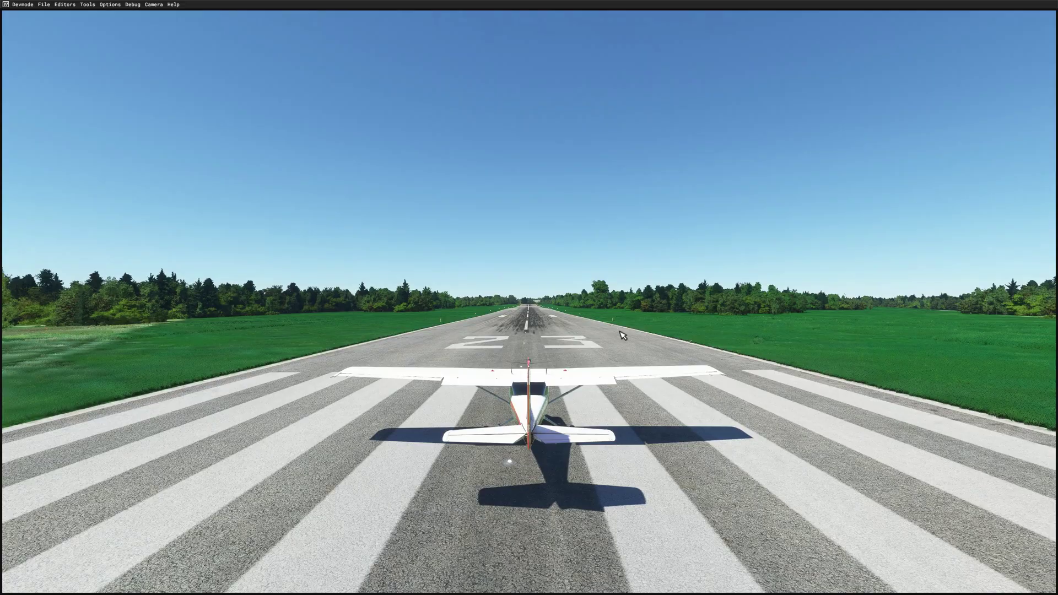
pyautogui.press('r')
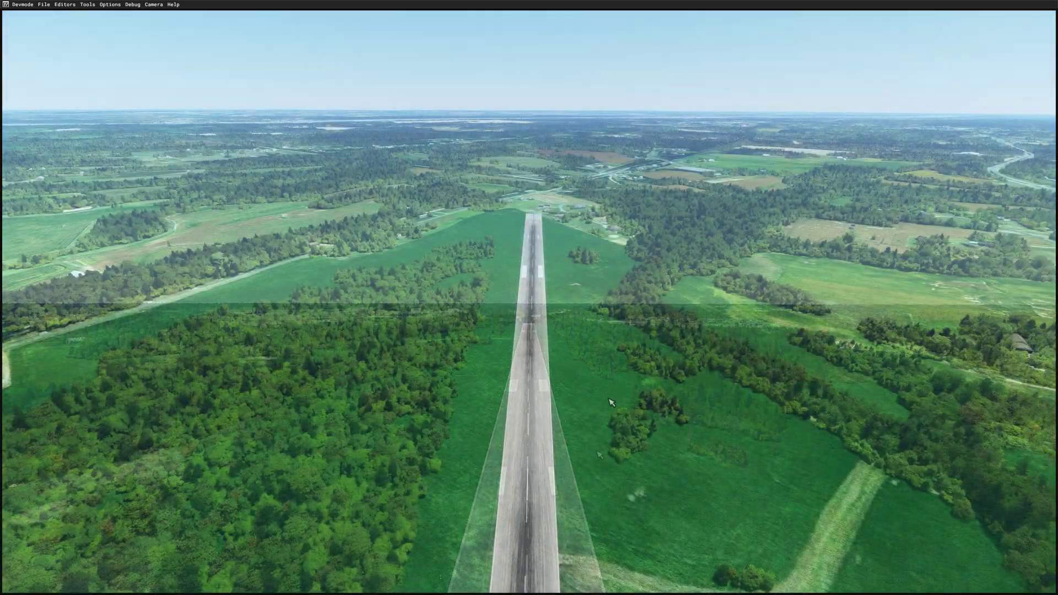
pyautogui.press('s')
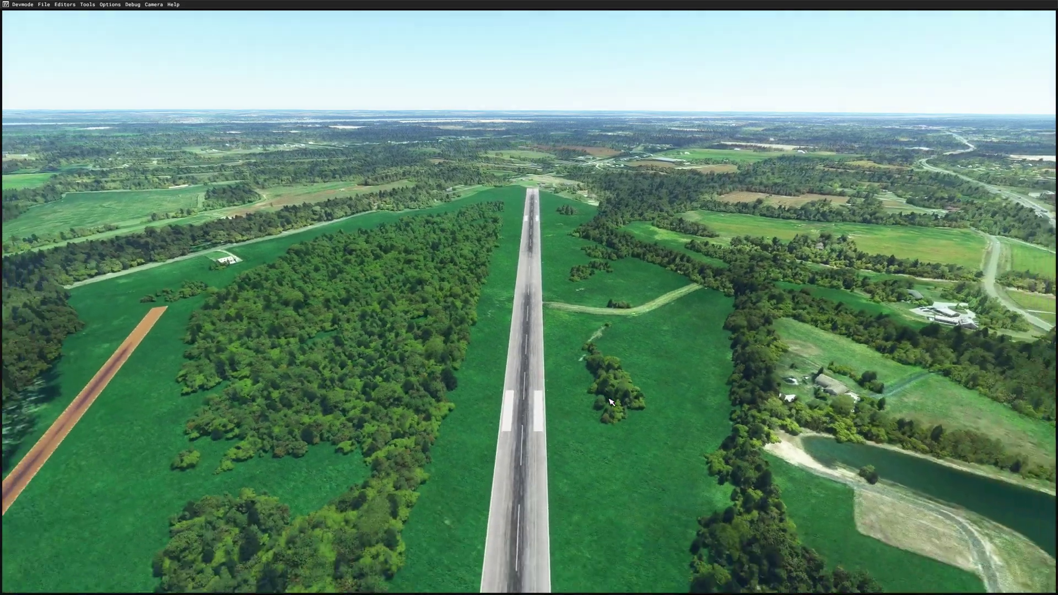
pyautogui.press('s')
pyautogui.press('a')
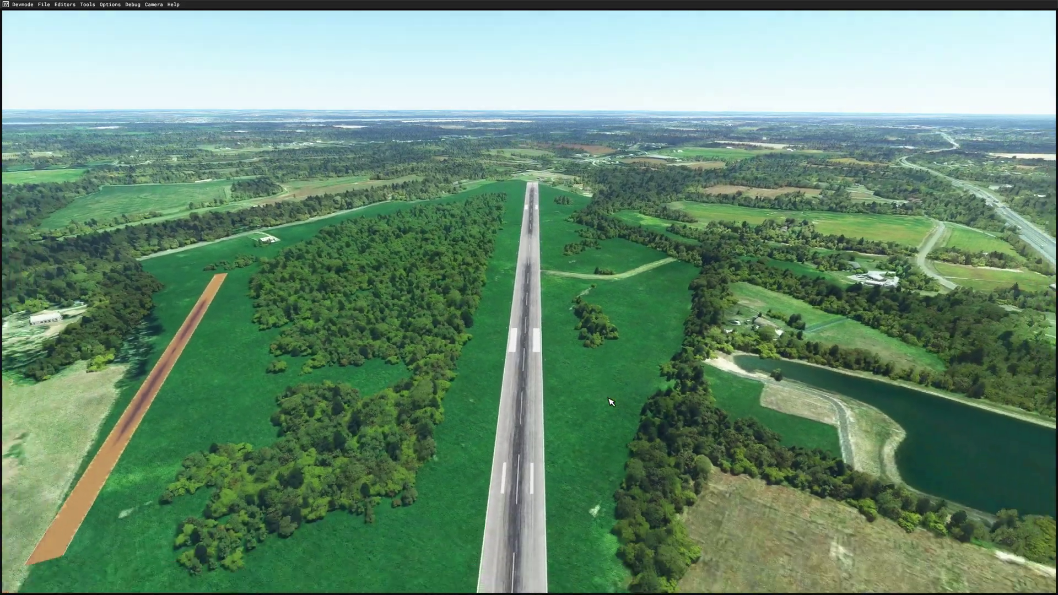
pyautogui.press('a')
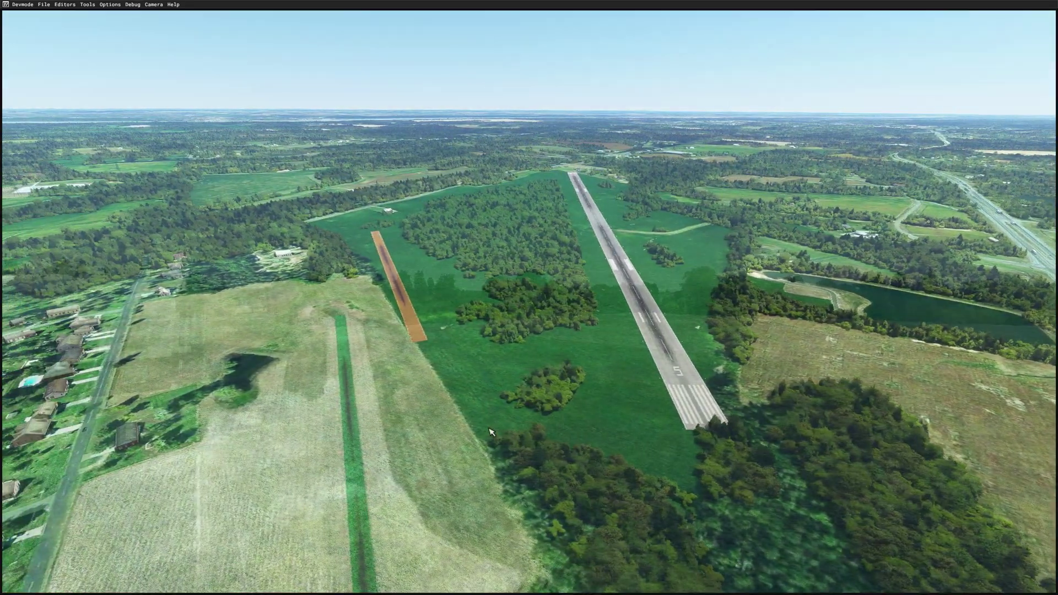
pyautogui.press('s')
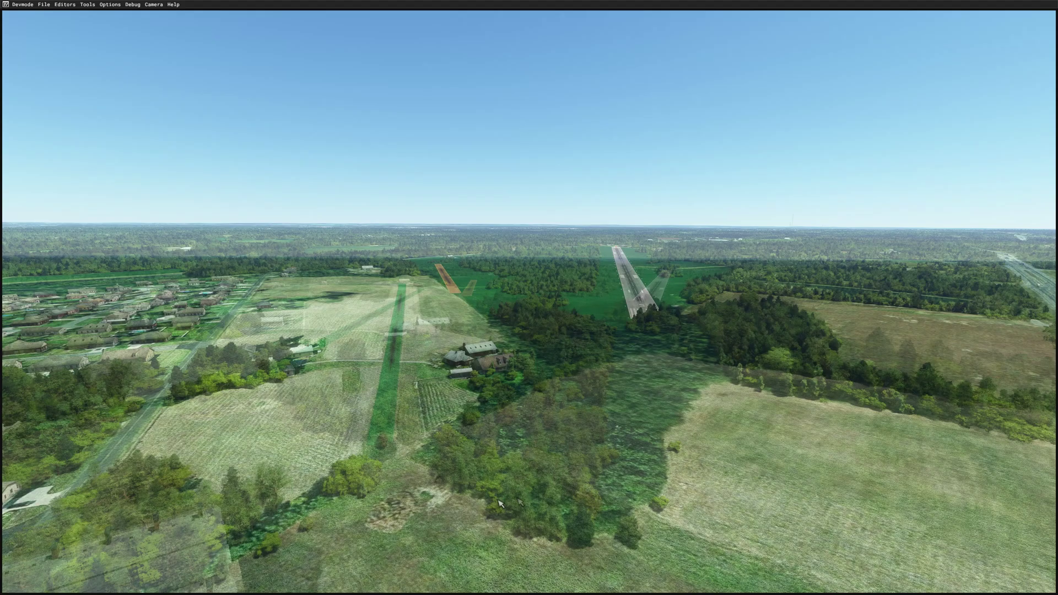
pyautogui.moveTo(500, 504); pyautogui.dragTo(506, 517, button='right')
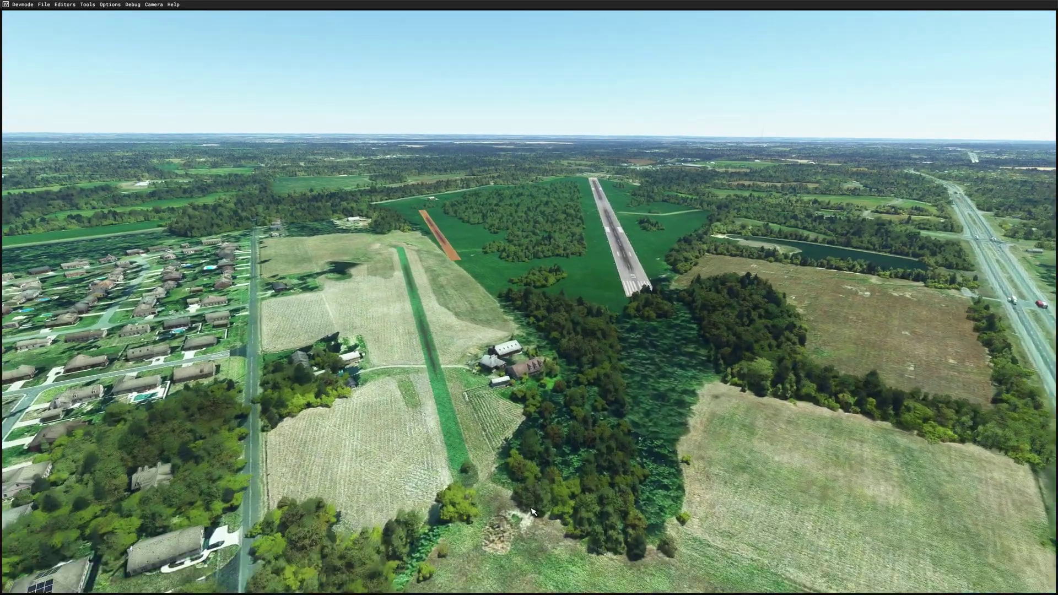
pyautogui.moveTo(532, 512); pyautogui.dragTo(516, 497, button='right')
pyautogui.press('d')
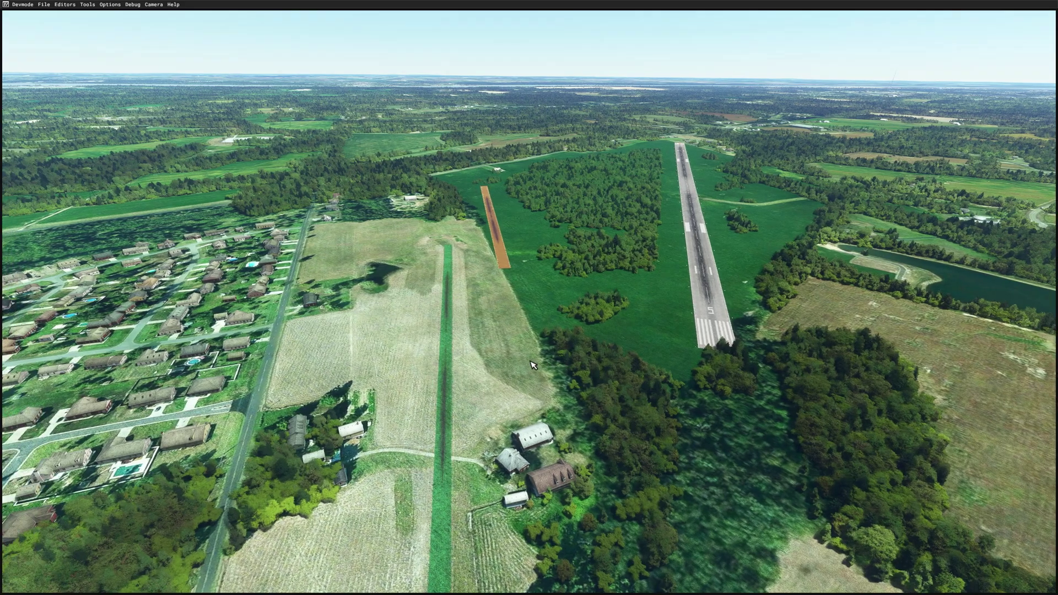
pyautogui.press('w')
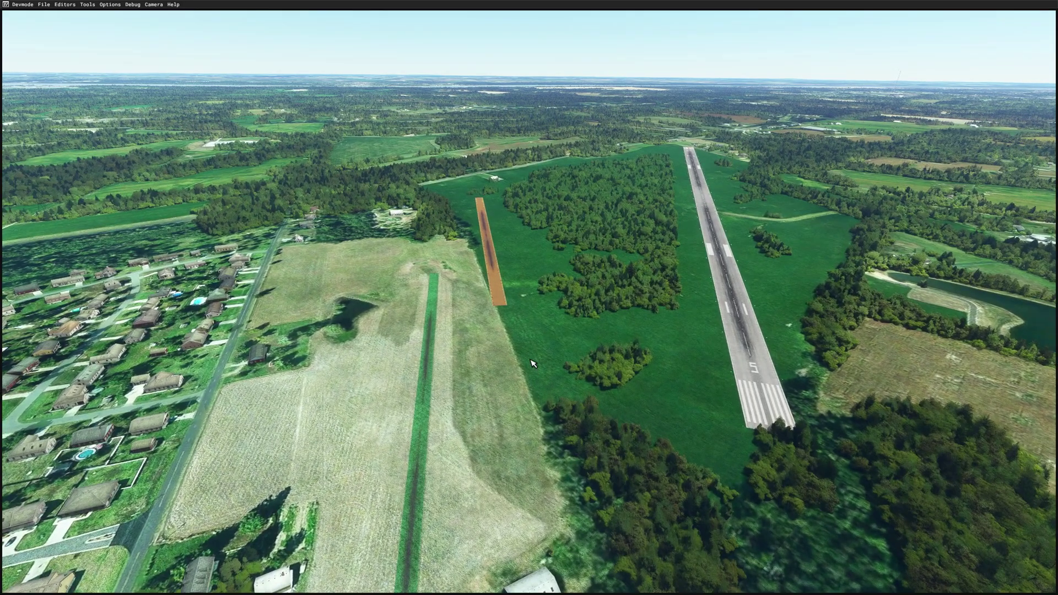
pyautogui.press('w')
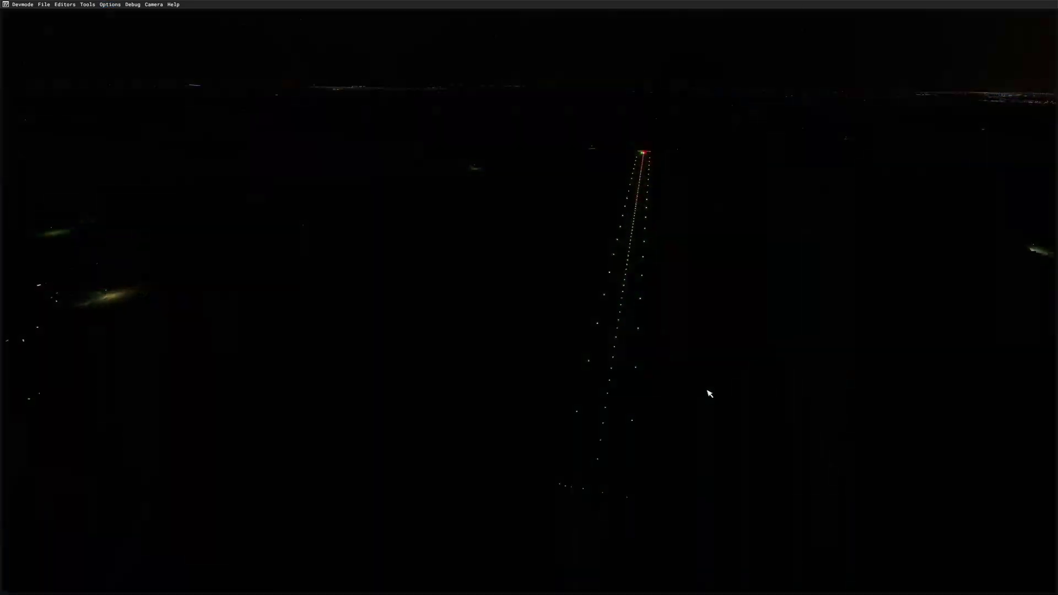
# Examine the edge, centerline and end lights of runway 05 - 23 from the air at night
pyautogui.press('f')
pyautogui.moveTo(706, 389); pyautogui.dragTo(612, 380, button='right')
pyautogui.press('r')
pyautogui.press('s')
pyautogui.press('d')
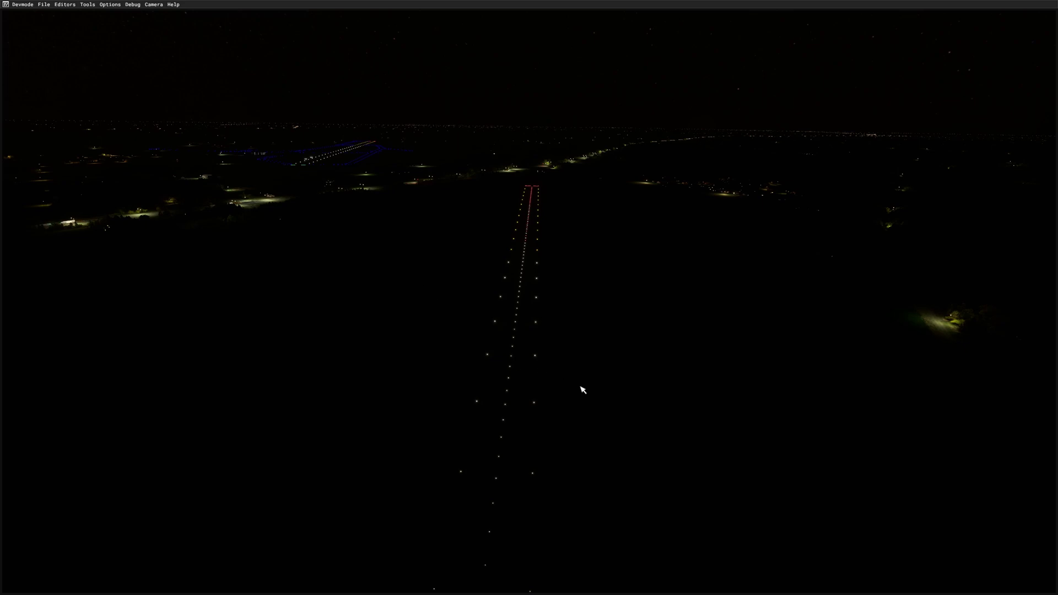
pyautogui.press('s')
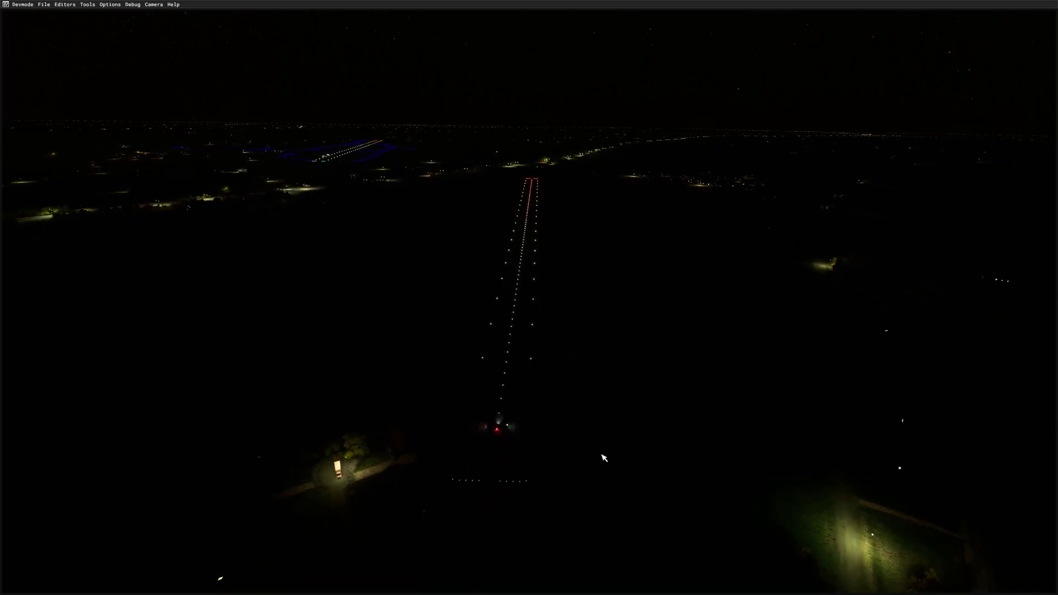